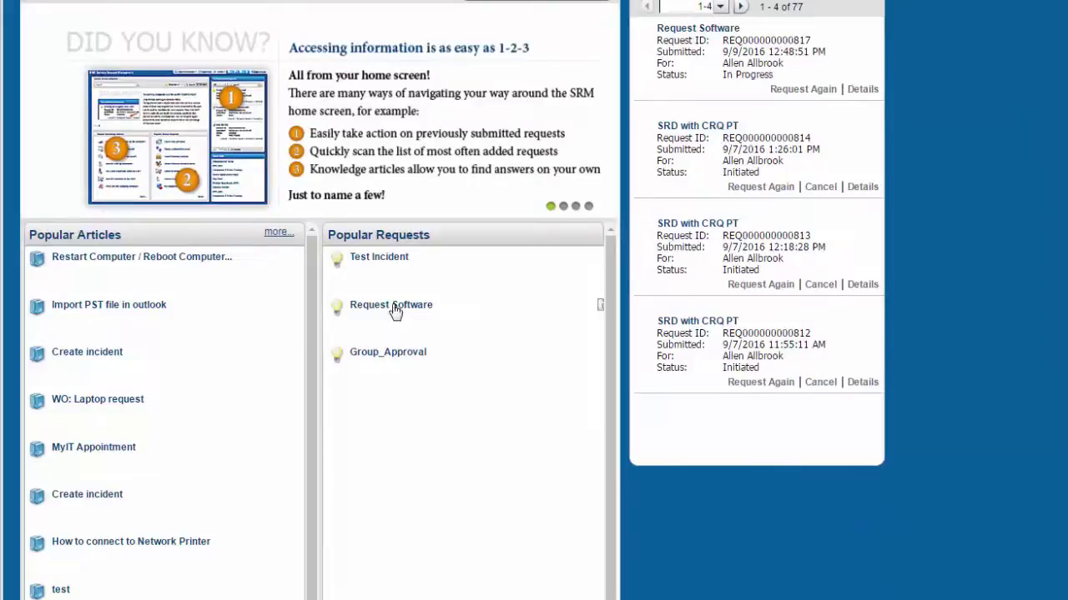
pyautogui.click(516, 356)
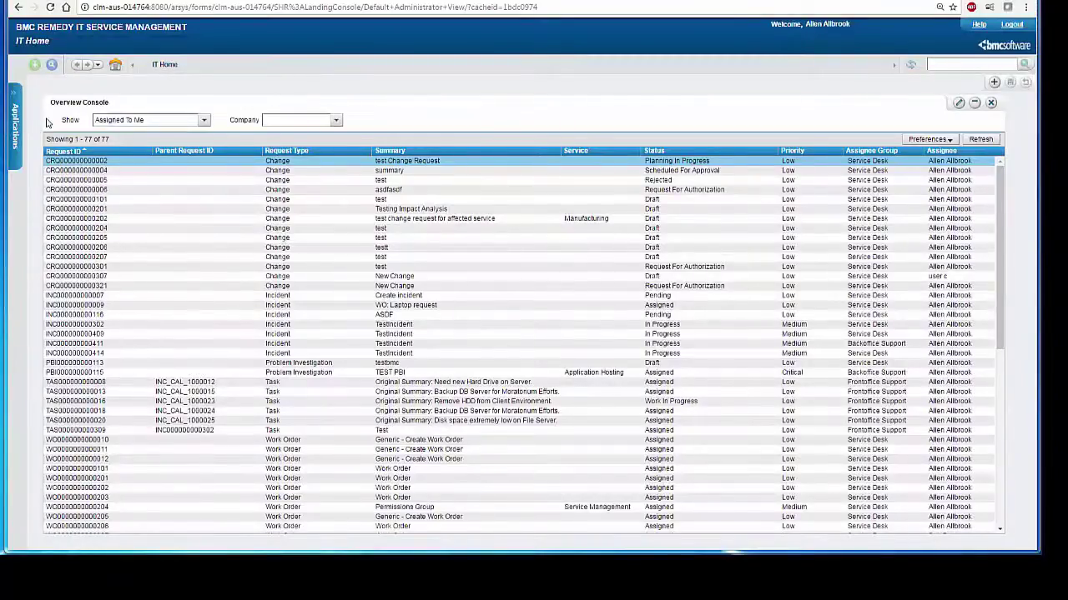
# - Open the Service Catalog Manager Console from Service Request Management and start creating a service request definition
pyautogui.click(19, 103)
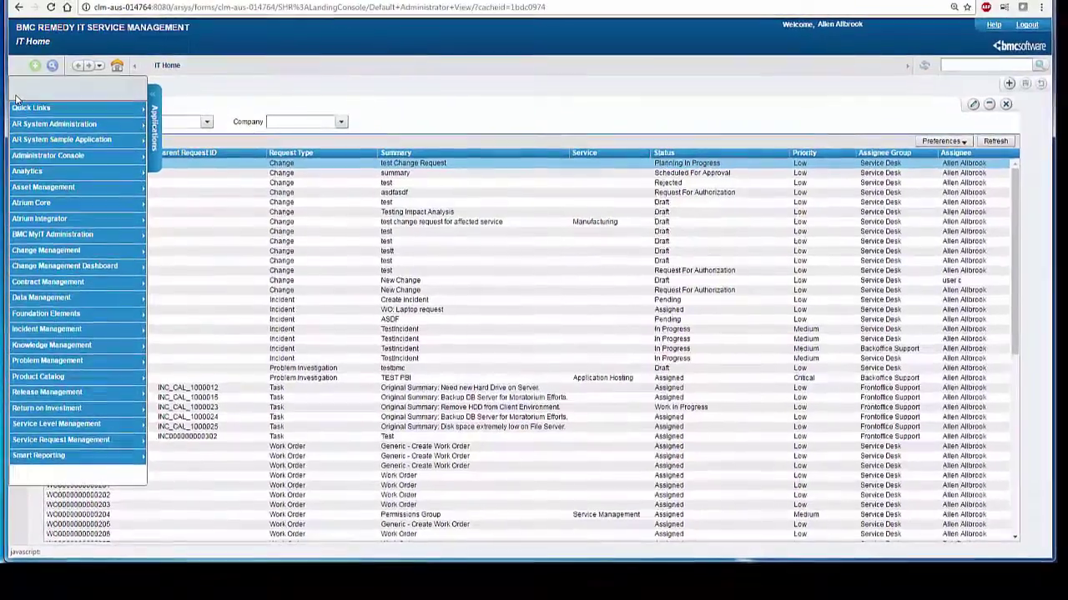
pyautogui.moveTo(60, 440)
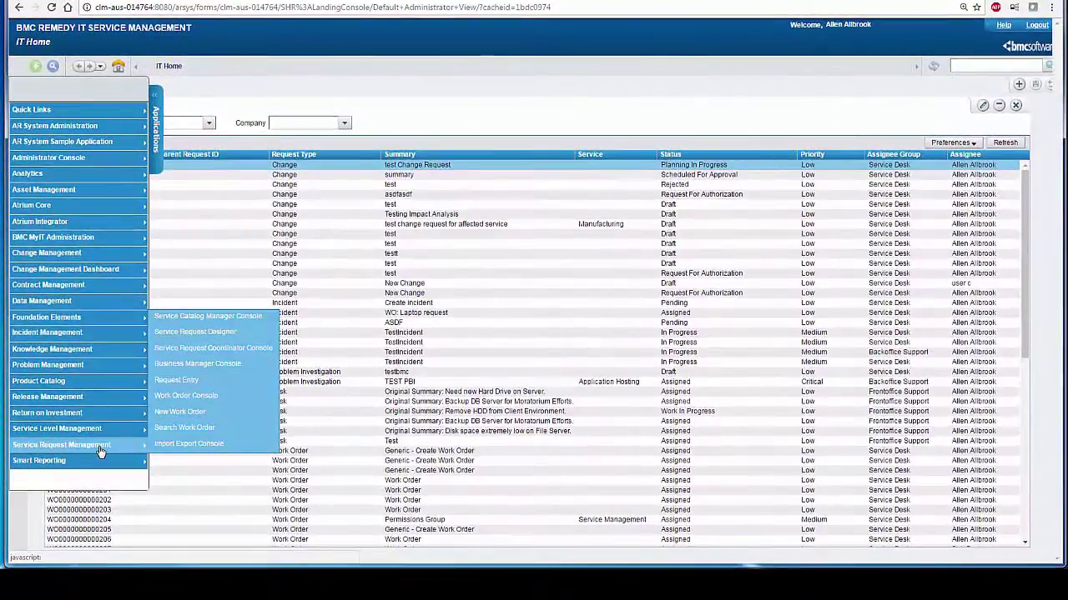
pyautogui.click(209, 317)
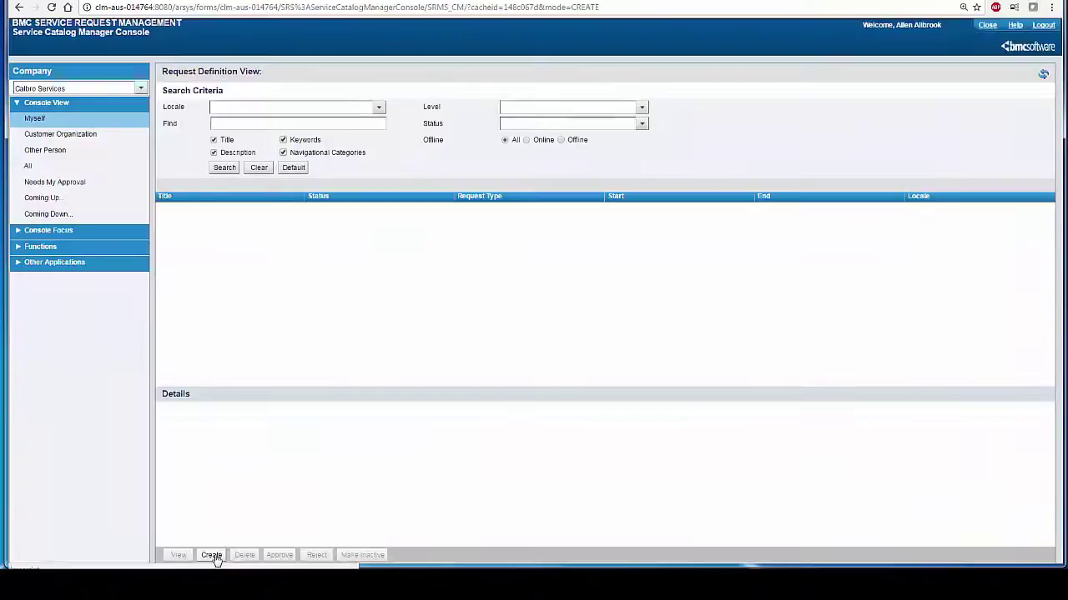
pyautogui.click(213, 556)
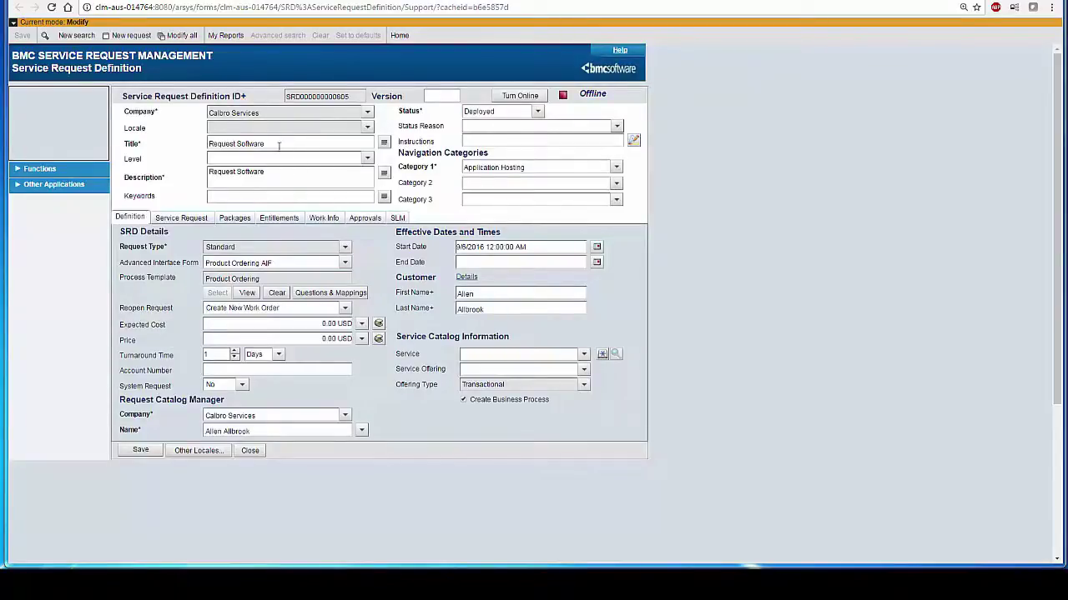
# - Check the Request Software definition's title, description and Product Ordering AIF interface form, and turn the definition online
pyautogui.moveTo(278, 143); pyautogui.dragTo(203, 147)
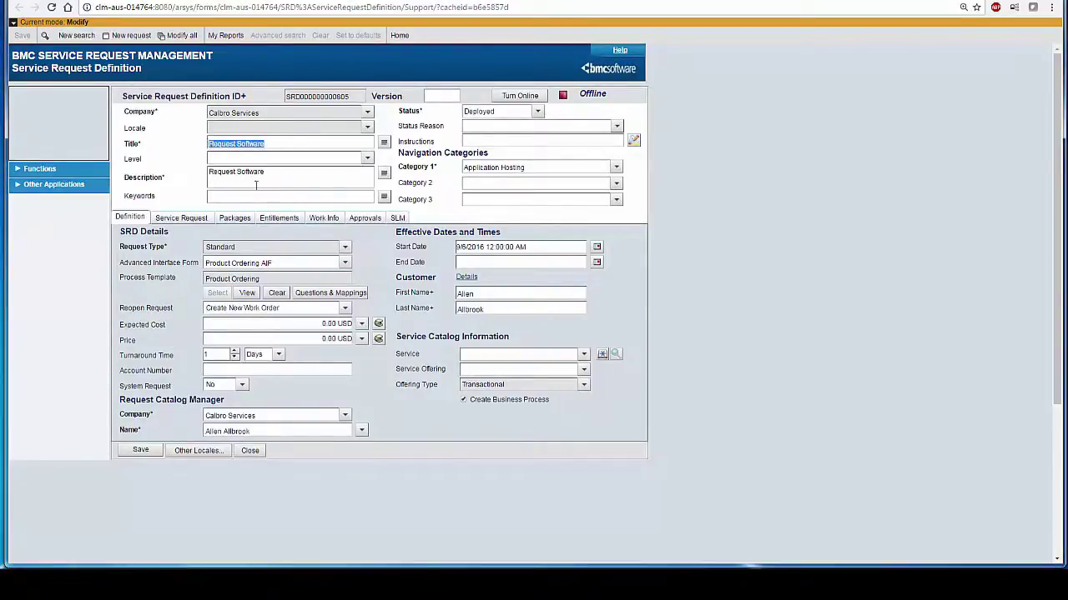
pyautogui.moveTo(287, 175); pyautogui.dragTo(210, 174)
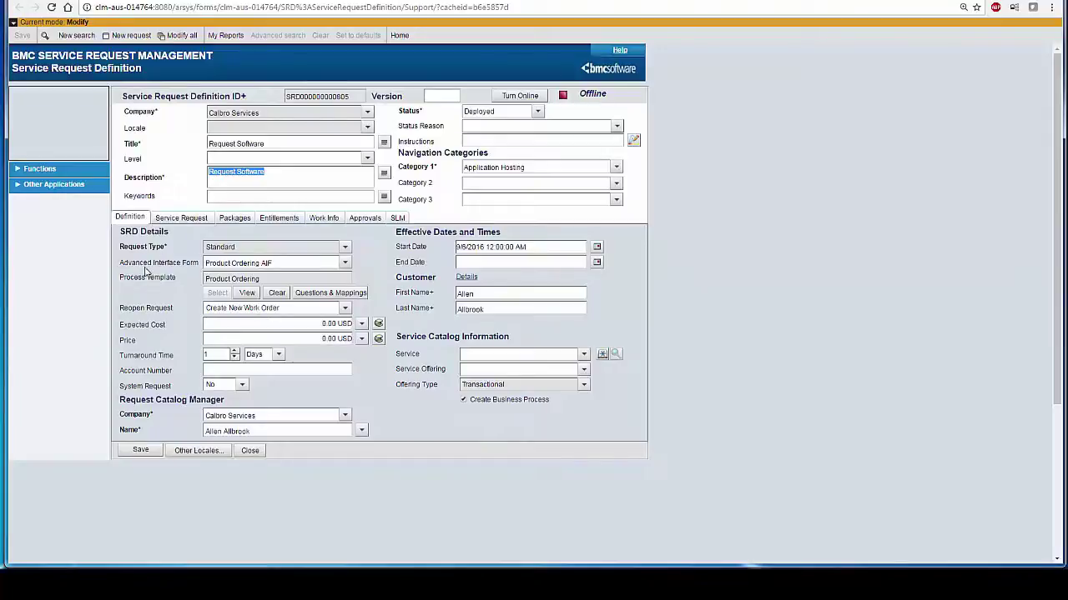
pyautogui.moveTo(283, 265); pyautogui.dragTo(208, 263)
pyautogui.click(244, 264)
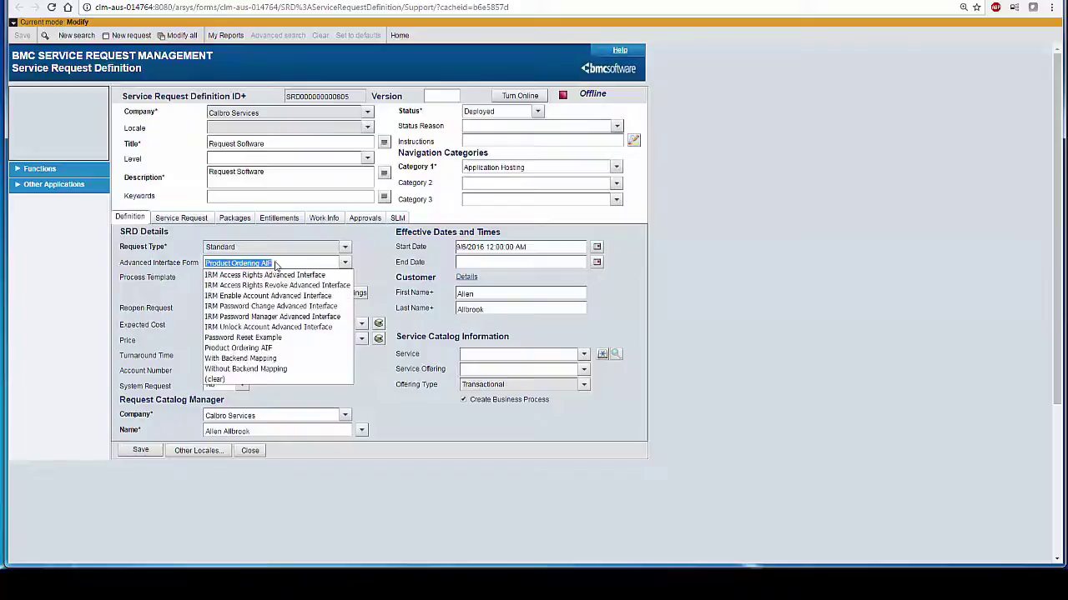
pyautogui.click(373, 254)
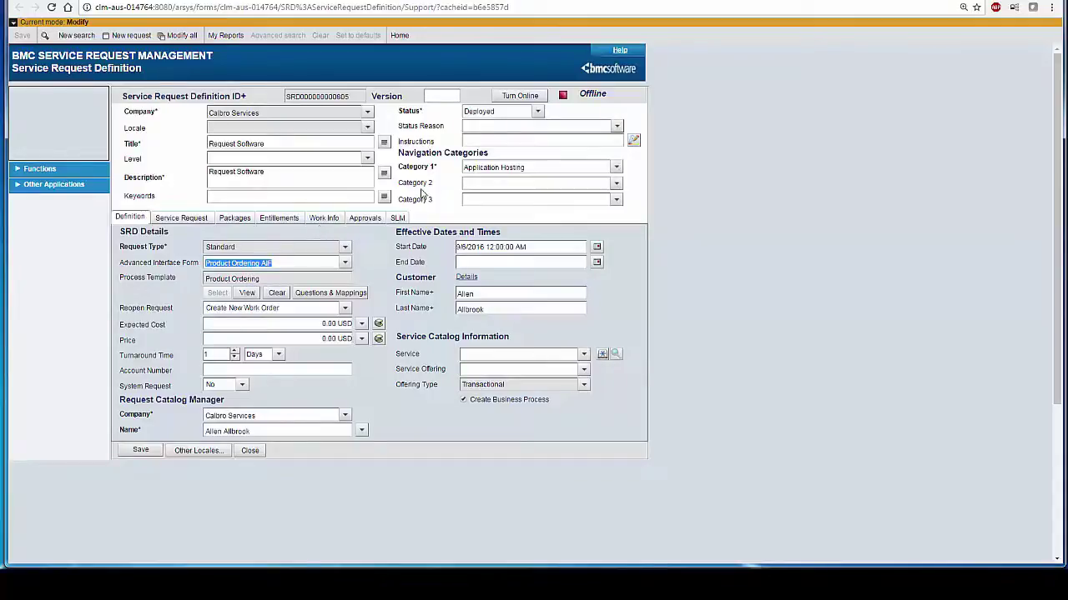
pyautogui.click(531, 97)
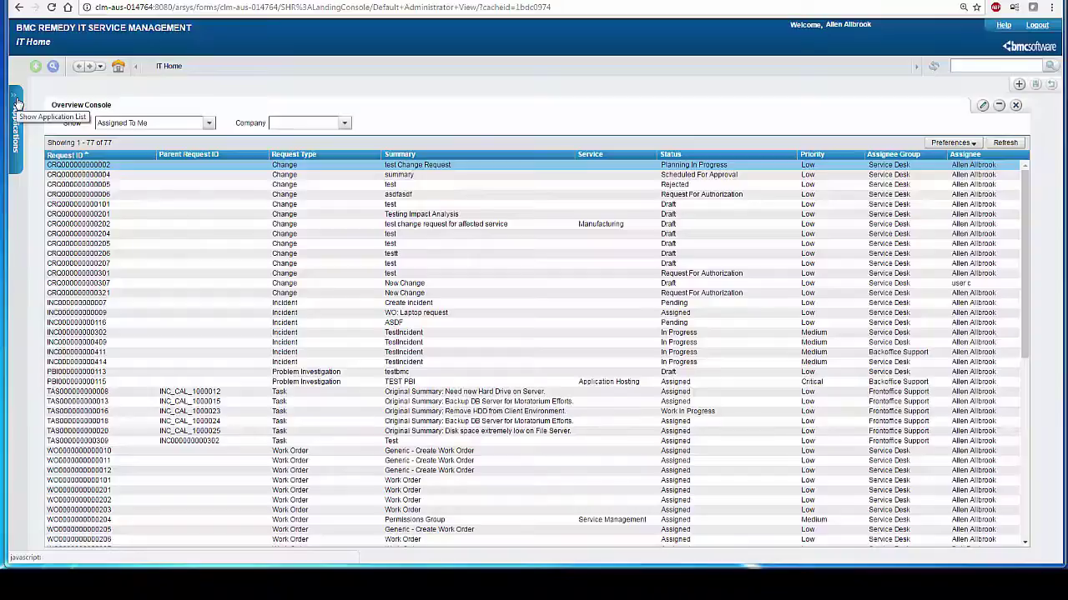
# - Open the custom configuration of the Application Administration Console
pyautogui.click(16, 102)
pyautogui.moveTo(73, 160)
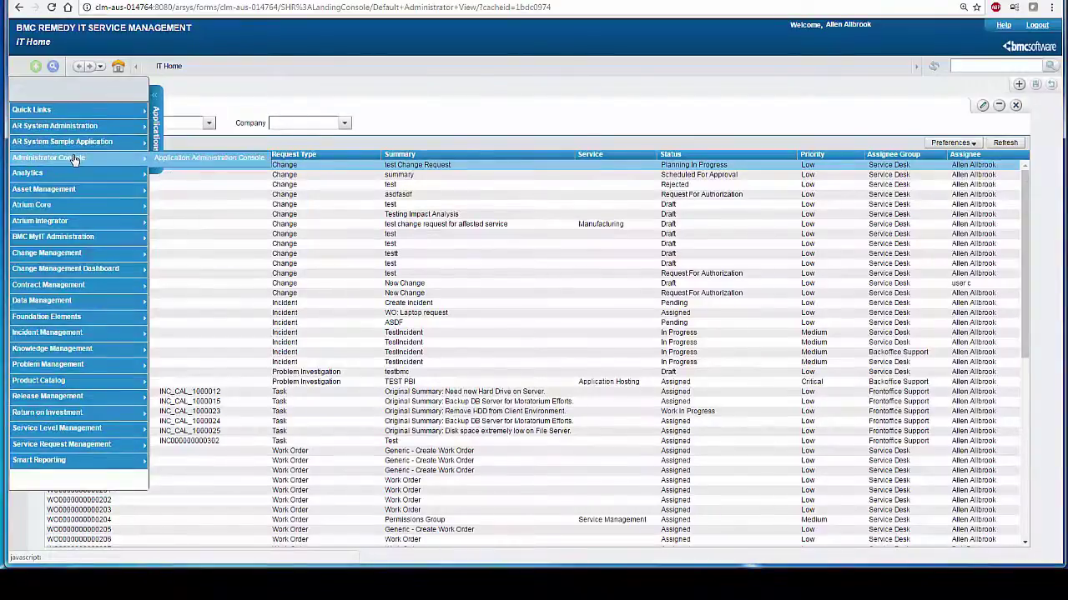
pyautogui.click(187, 160)
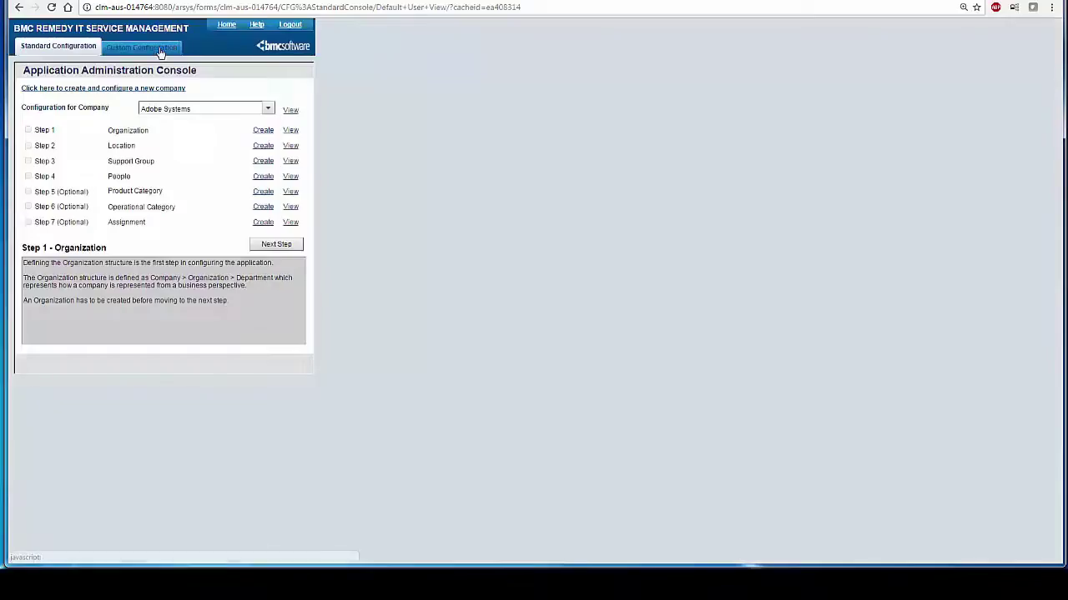
pyautogui.click(160, 48)
# - Open Configure Advanced Interface data from the advanced Service Request Management settings
pyautogui.scroll(-1, 299, 135)
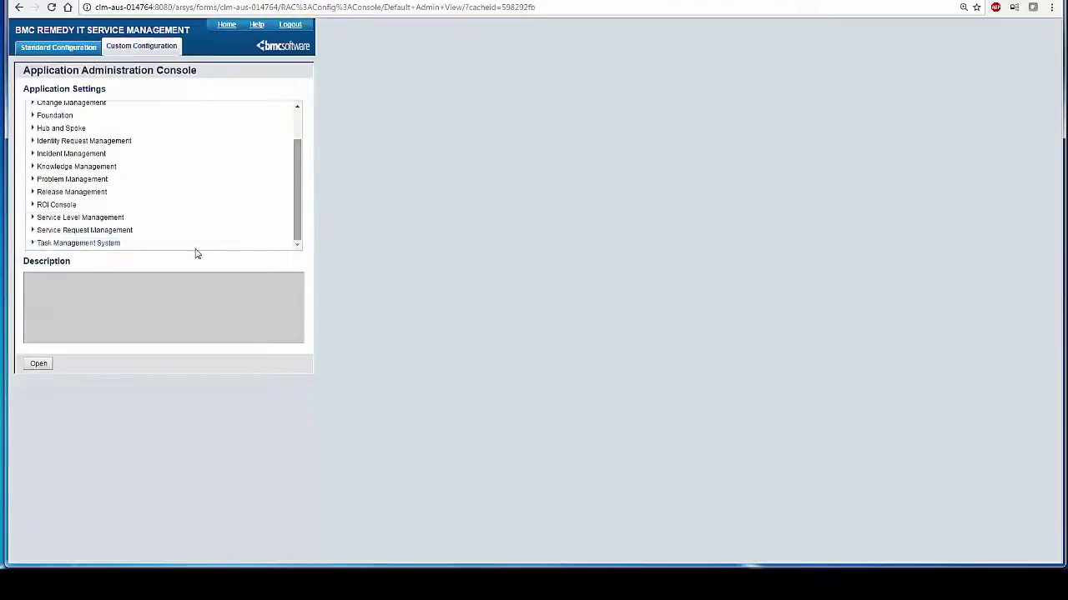
pyautogui.click(57, 232)
pyautogui.scroll(-2, 57, 234)
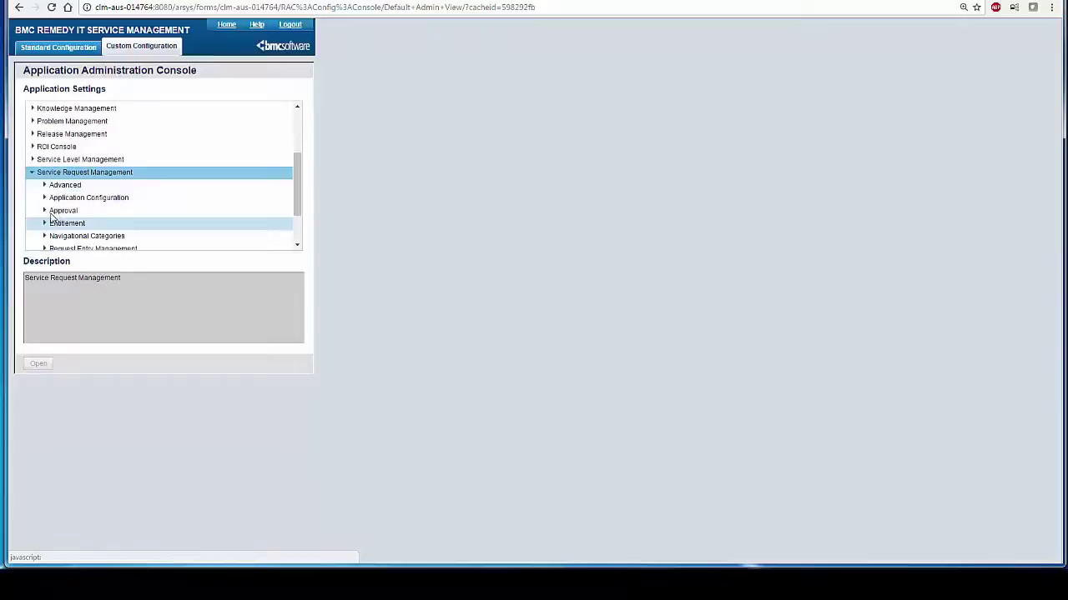
pyautogui.click(46, 185)
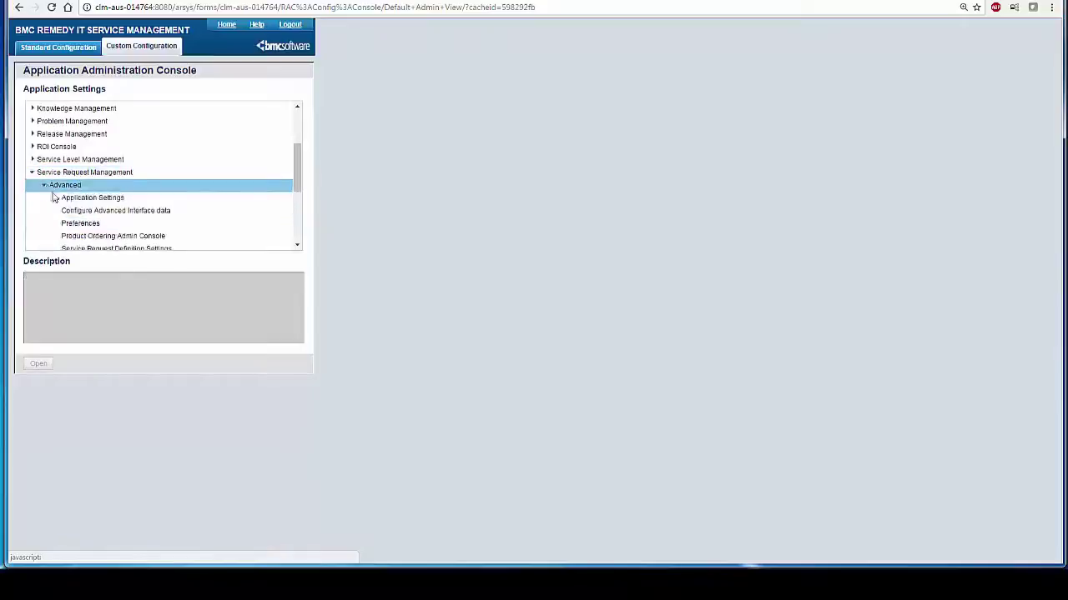
pyautogui.click(108, 211)
pyautogui.click(39, 364)
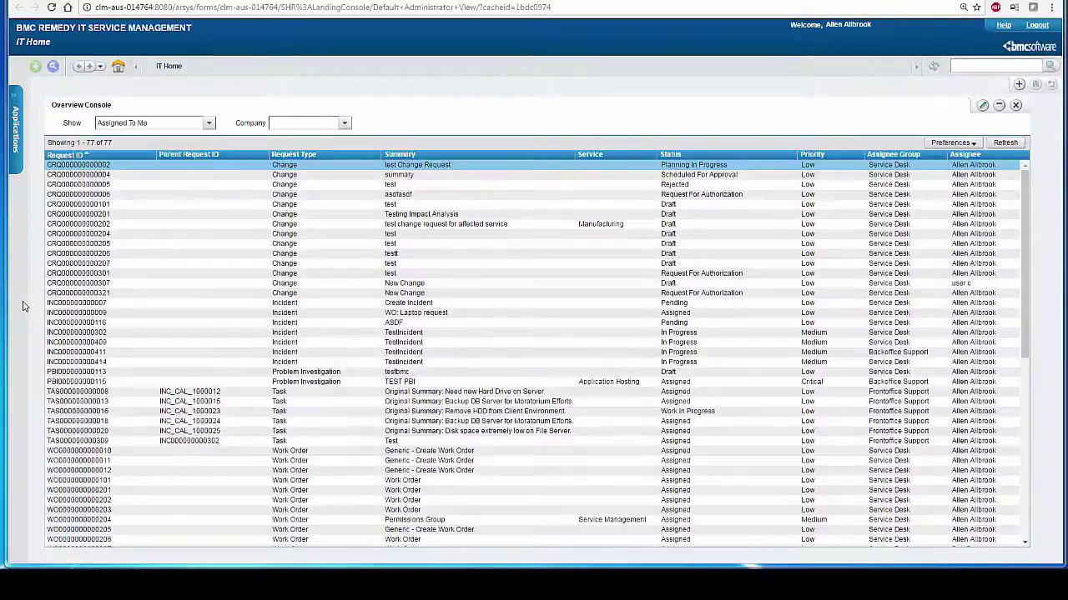
# - Open the Product Catalog setup from the Foundation settings for Products / Operational Catalogs in the Application Administration Console
pyautogui.click(15, 125)
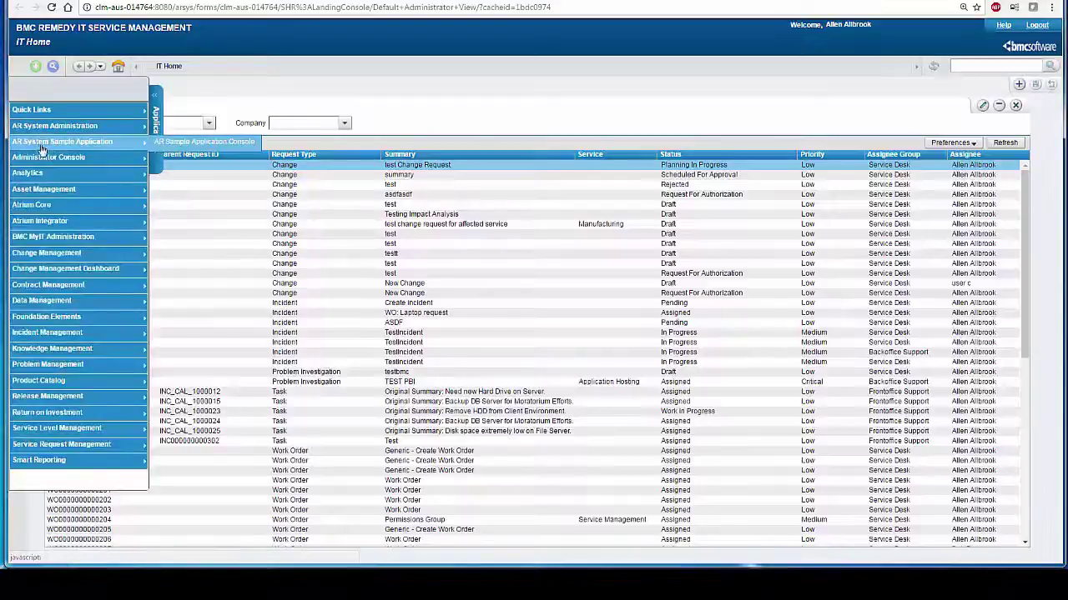
pyautogui.moveTo(60, 159)
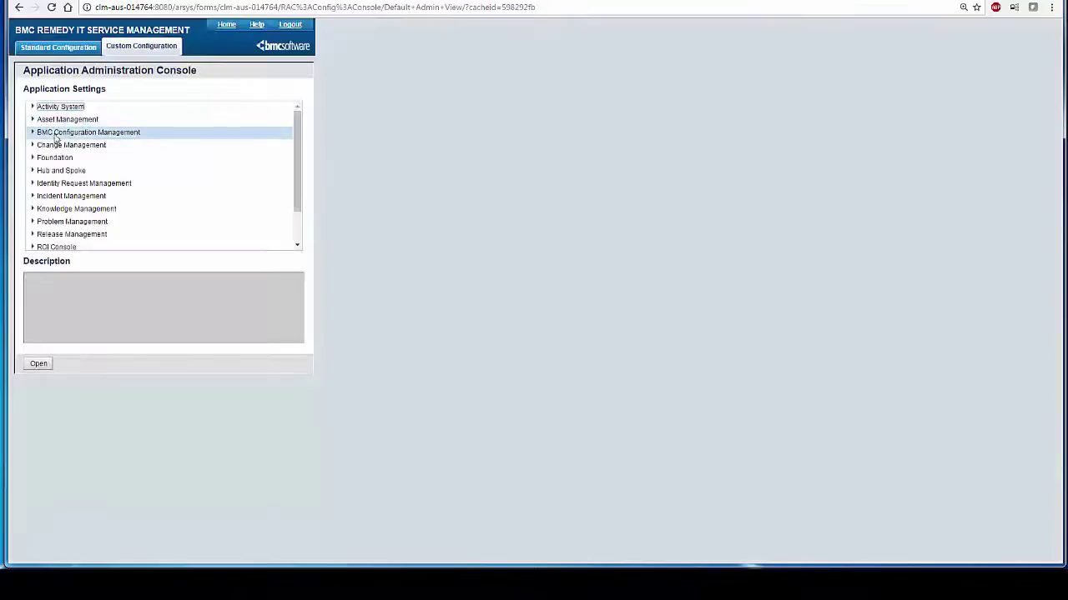
pyautogui.click(32, 157)
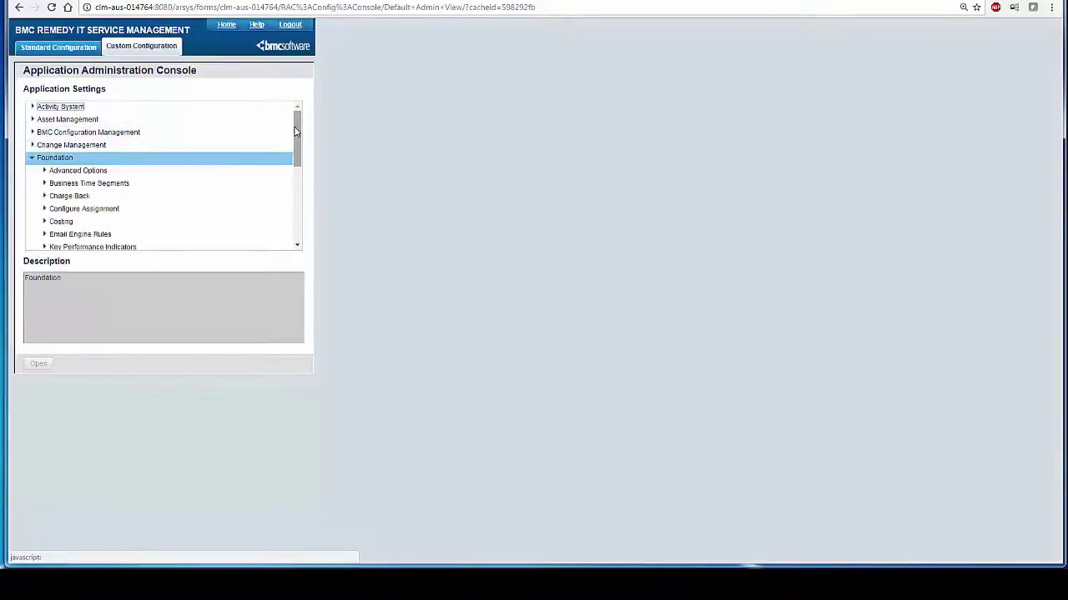
pyautogui.scroll(-5, 148, 169)
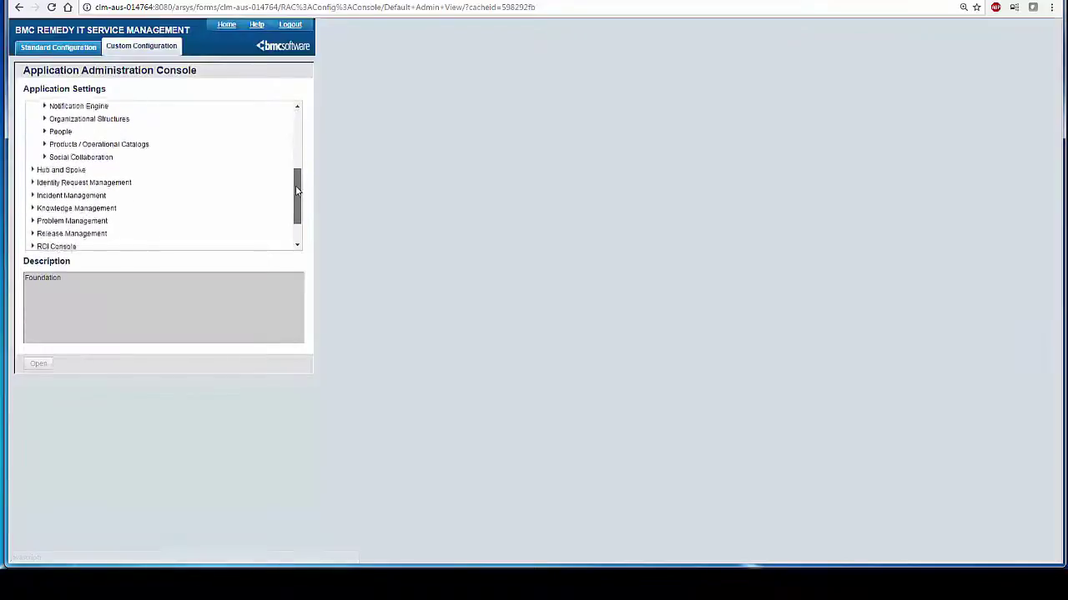
pyautogui.click(45, 143)
pyautogui.click(108, 205)
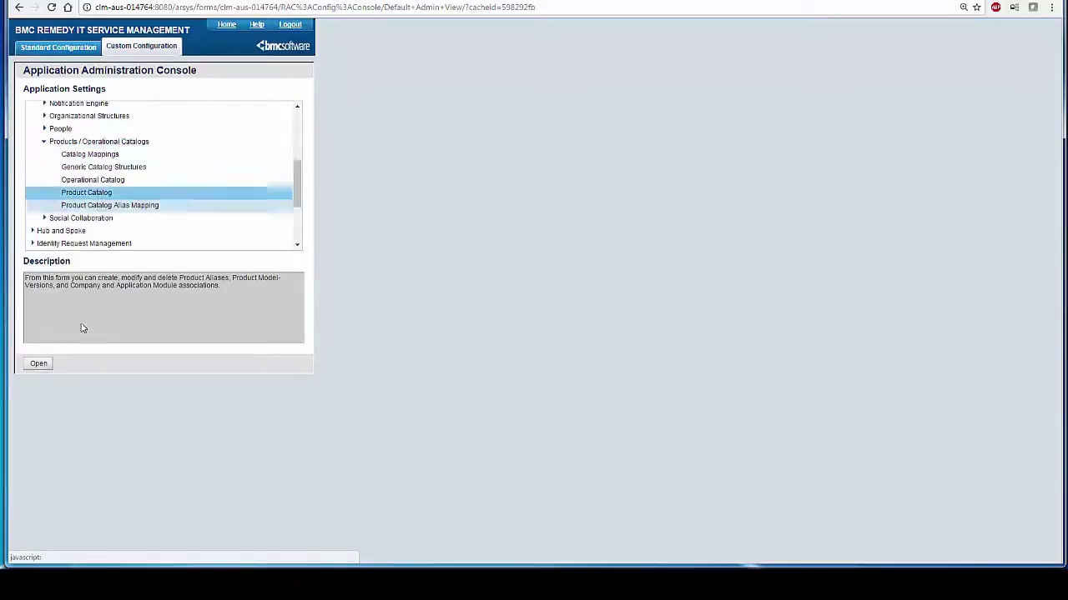
pyautogui.click(40, 367)
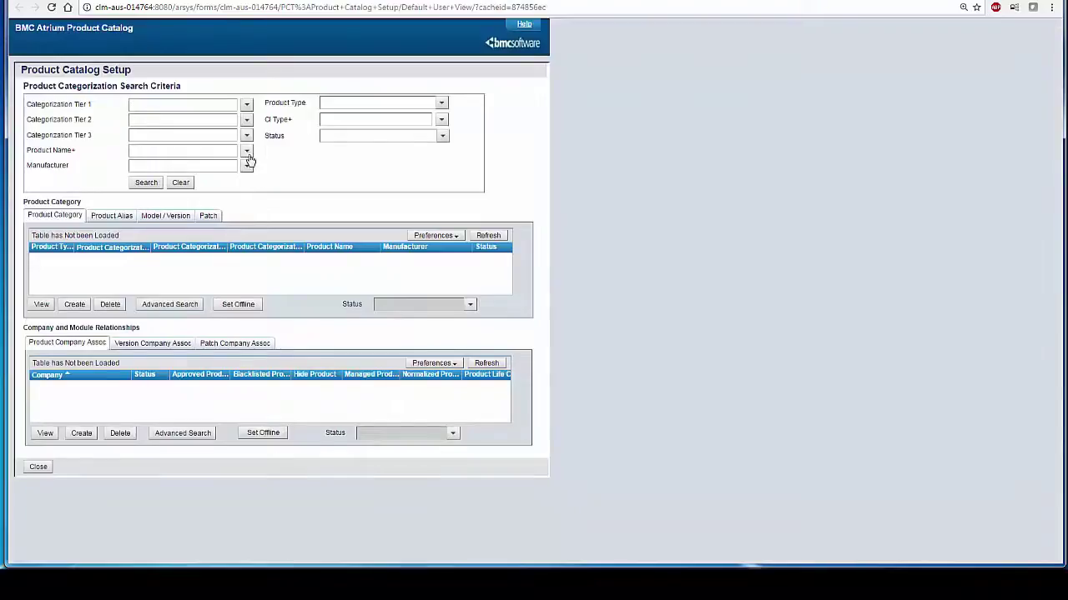
# - Search the product catalog for products whose manufacturer is Microsoft Corporation
pyautogui.click(246, 166)
pyautogui.click(253, 189)
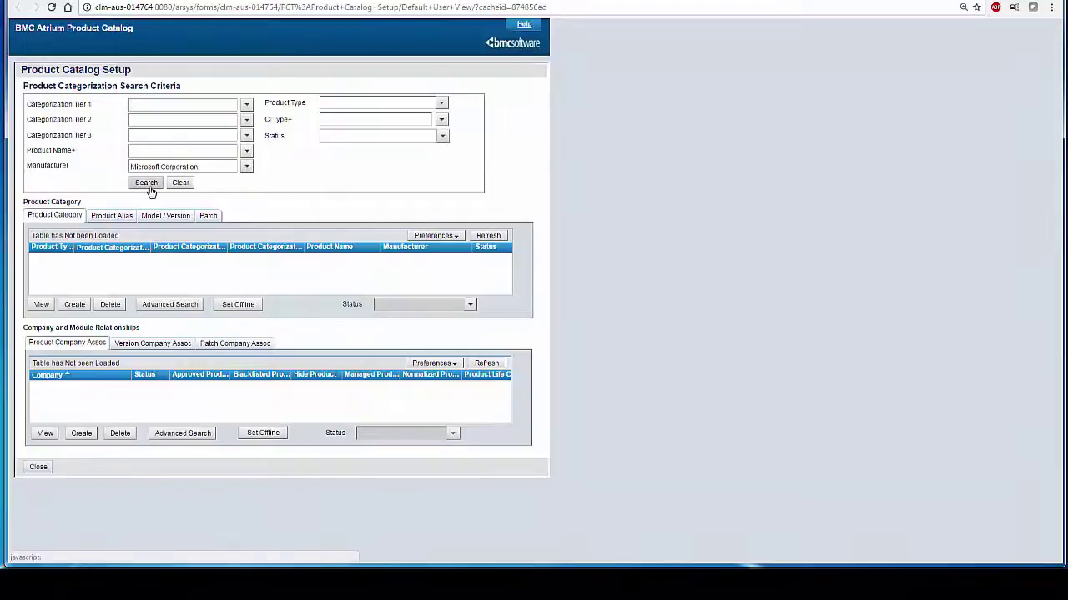
pyautogui.click(147, 183)
# - Open the Global company relationship of the Microsoft Office Professional product
pyautogui.moveTo(509, 275); pyautogui.dragTo(511, 284)
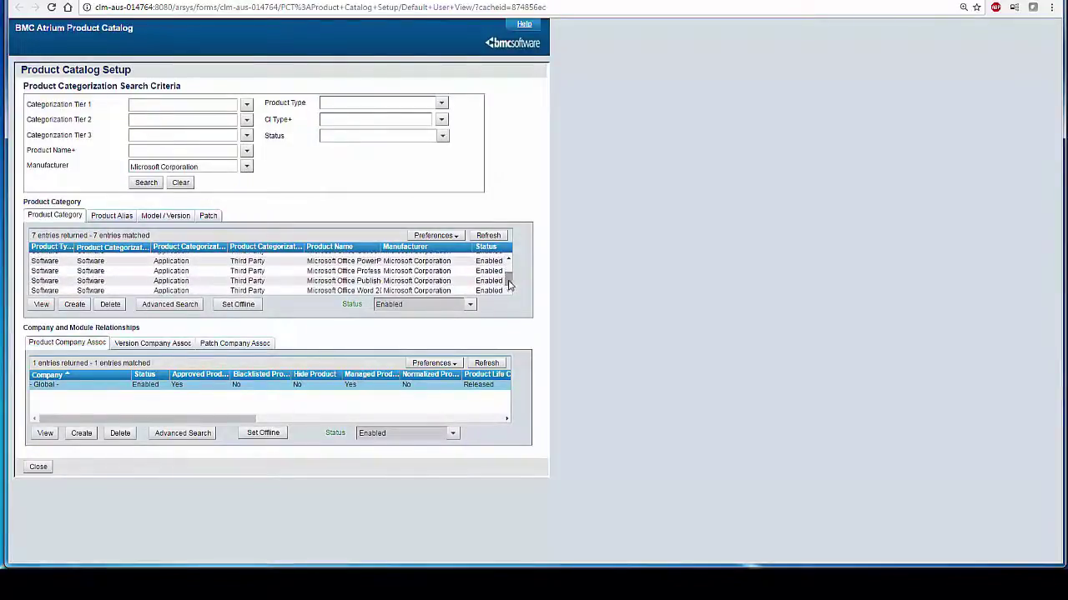
pyautogui.click(347, 272)
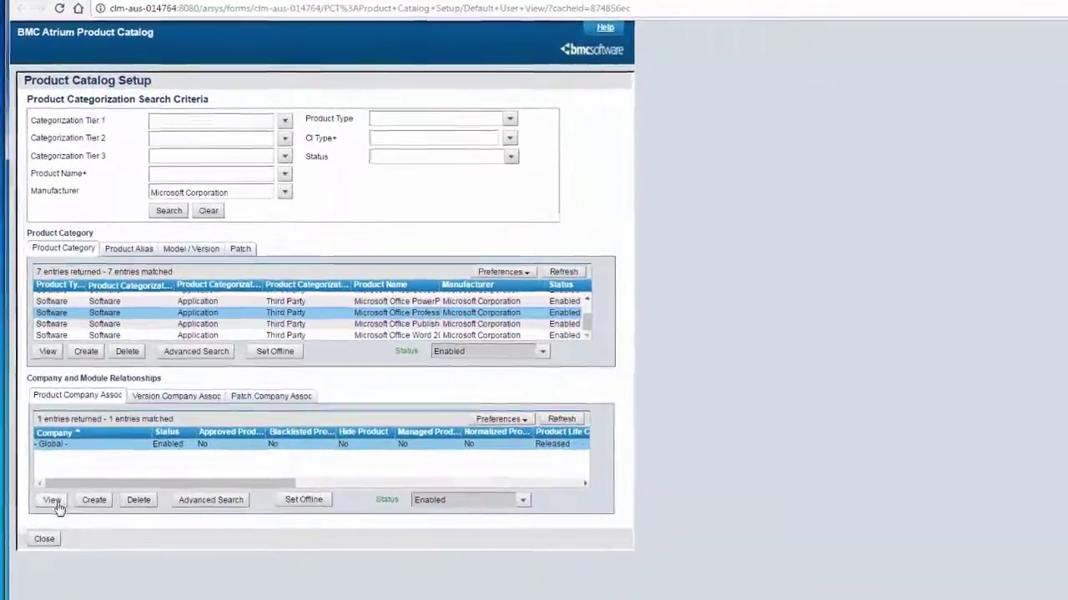
pyautogui.click(45, 432)
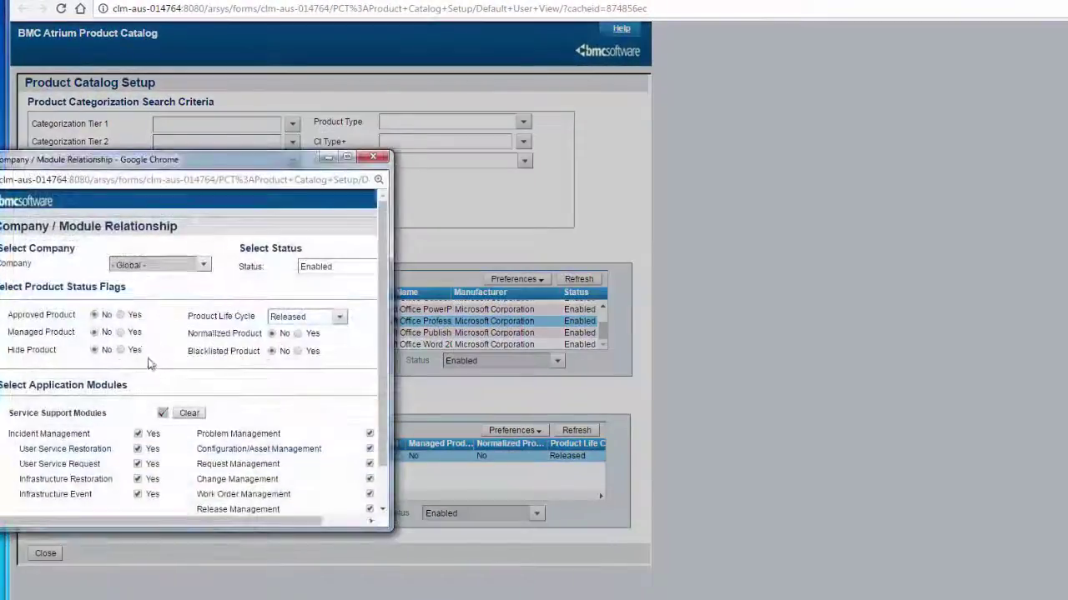
# - Set Approved Product and Managed Product to Yes for the Global relationship, save it, and close the product catalog
pyautogui.click(121, 315)
pyautogui.click(121, 333)
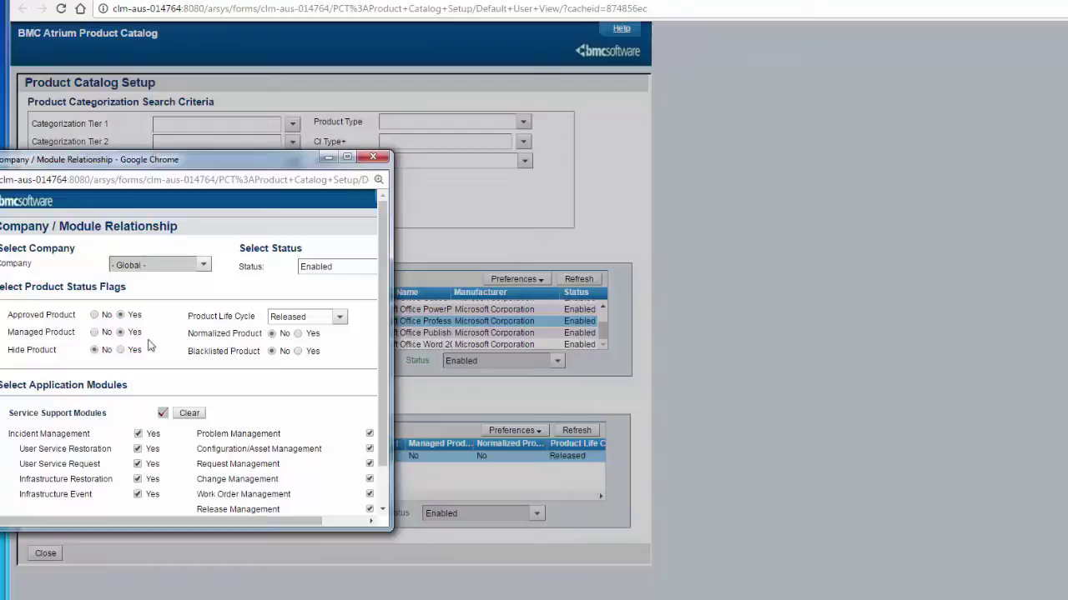
pyautogui.scroll(-1, 100, 401)
pyautogui.click(28, 494)
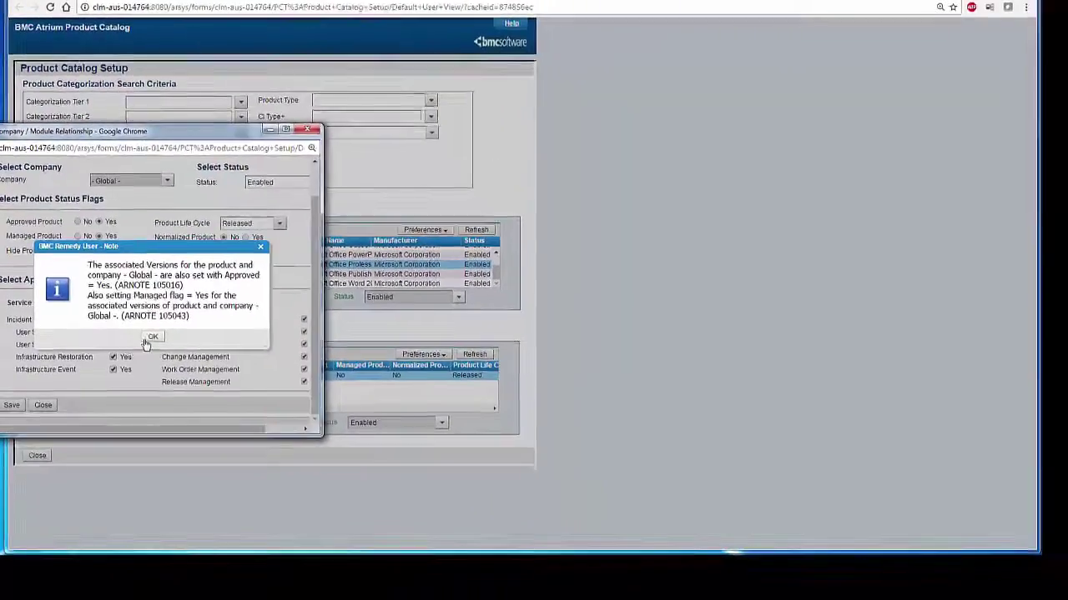
pyautogui.click(186, 408)
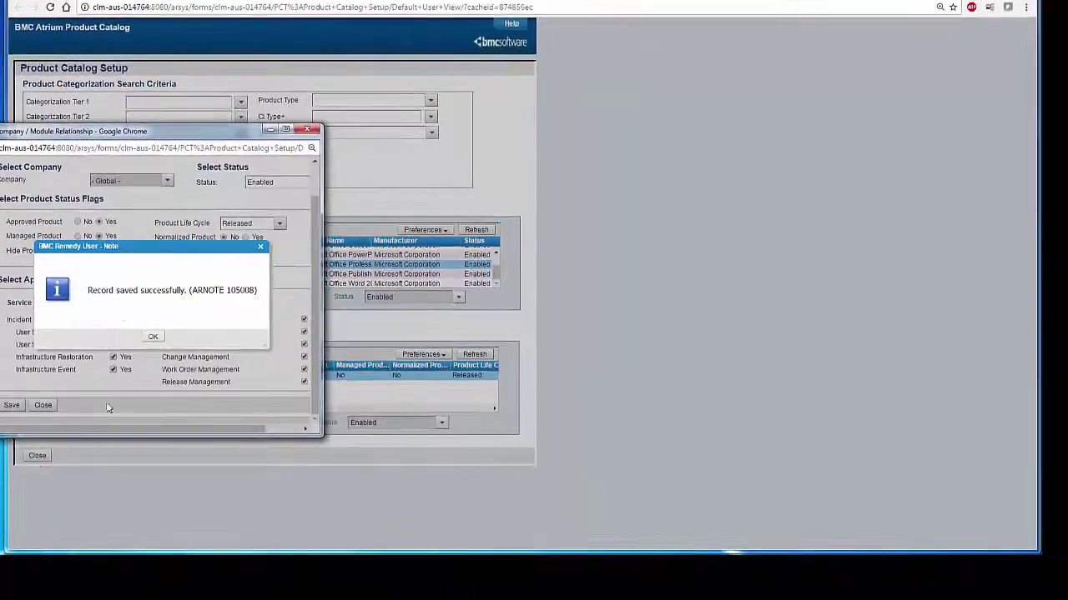
pyautogui.click(152, 336)
pyautogui.click(43, 405)
pyautogui.click(36, 457)
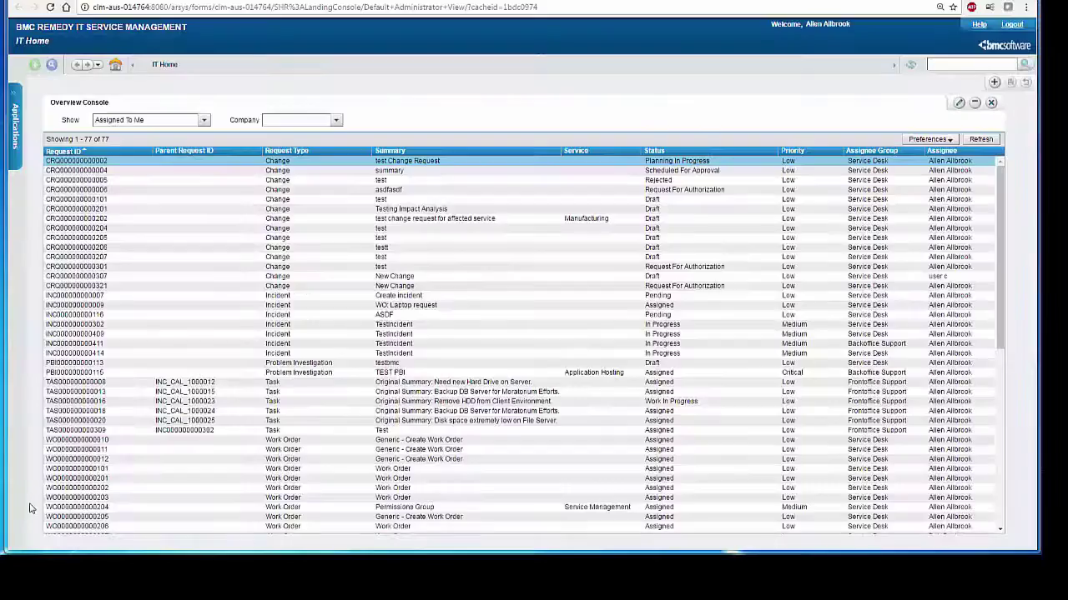
# - Open the Application Administration Console from the IT Home applications list
pyautogui.click(16, 106)
pyautogui.moveTo(73, 153)
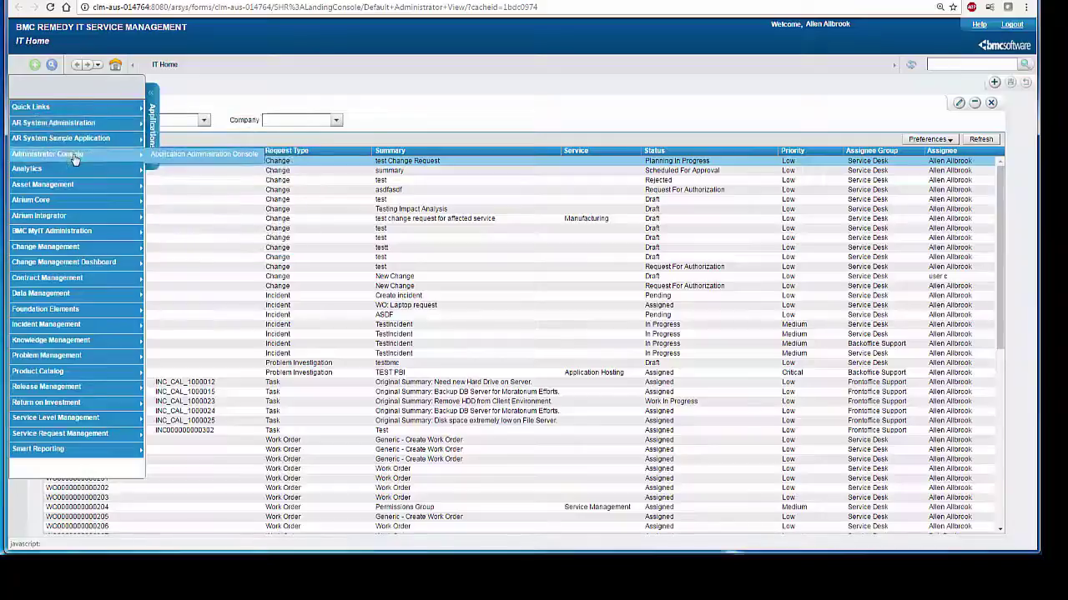
pyautogui.click(166, 159)
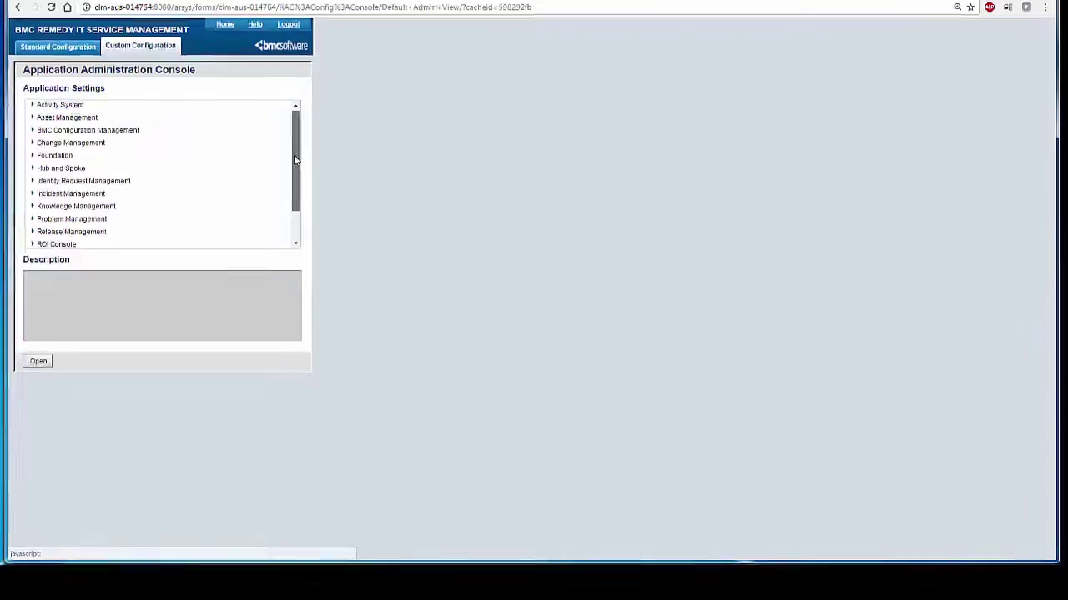
# - Open the Product Ordering Admin Console from the Advanced settings of Service Request Management
pyautogui.scroll(-3, 71, 242)
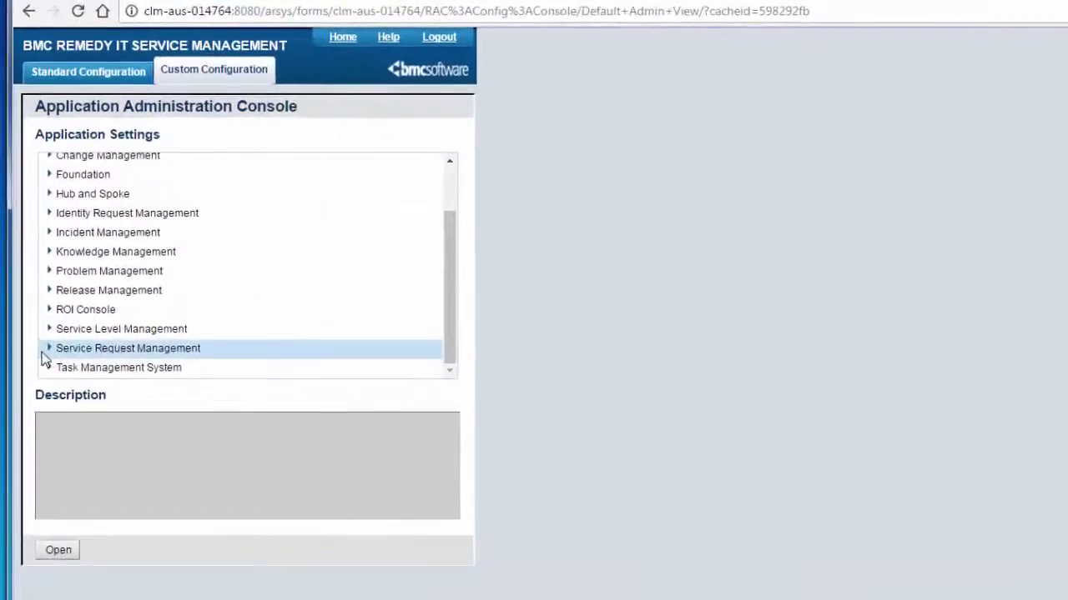
pyautogui.click(41, 291)
pyautogui.scroll(-2, 267, 283)
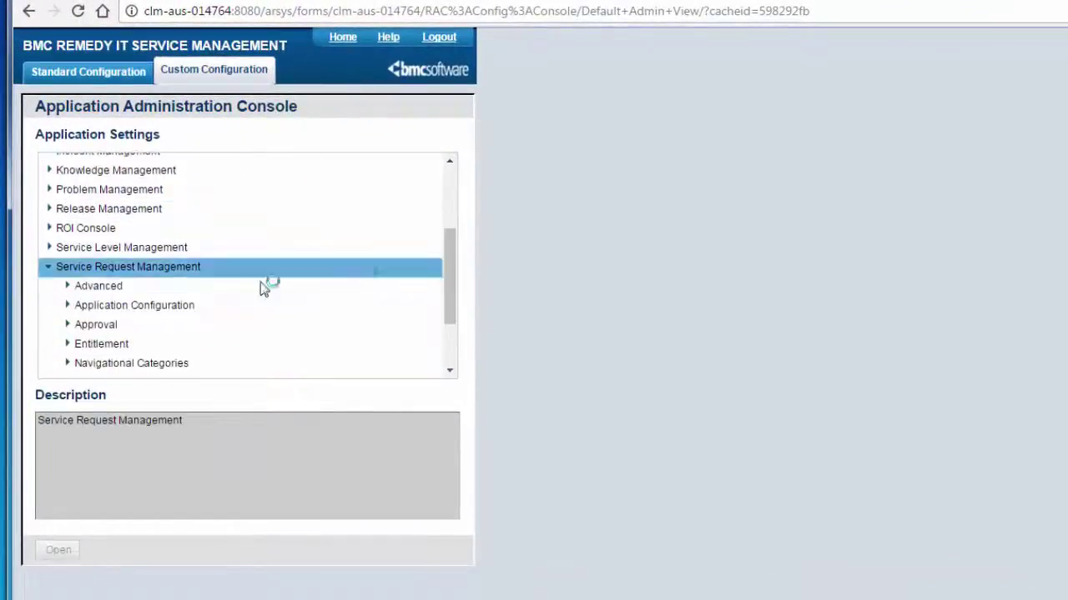
pyautogui.click(72, 288)
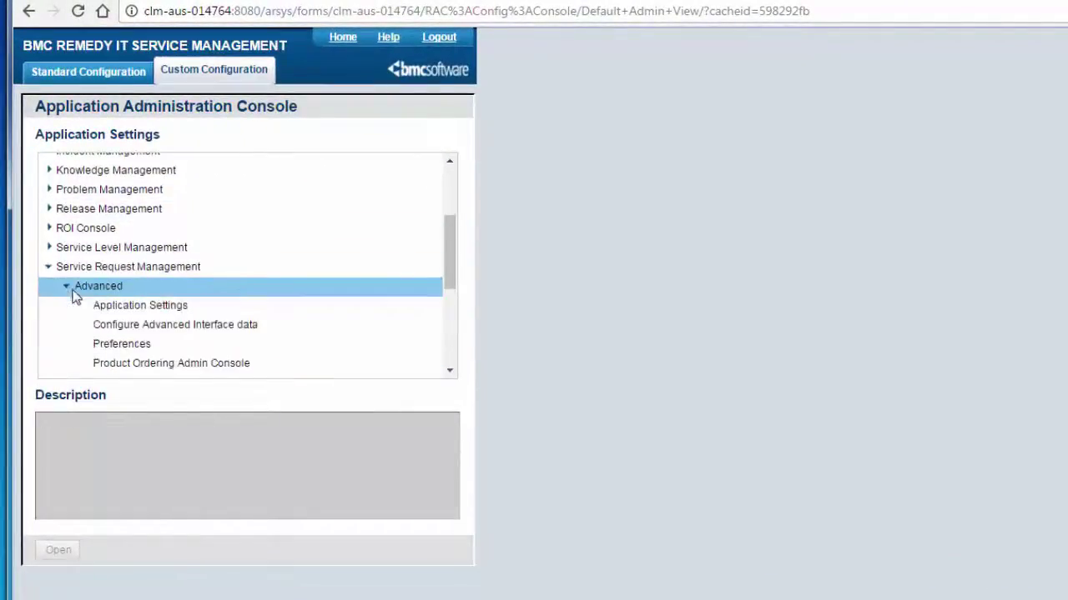
pyautogui.click(193, 367)
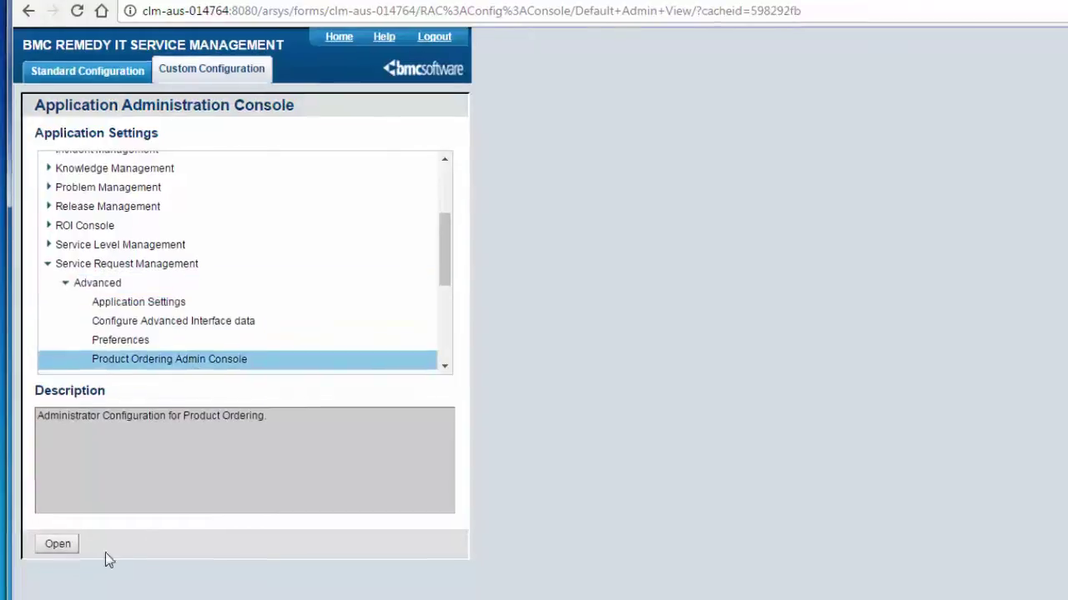
pyautogui.click(59, 549)
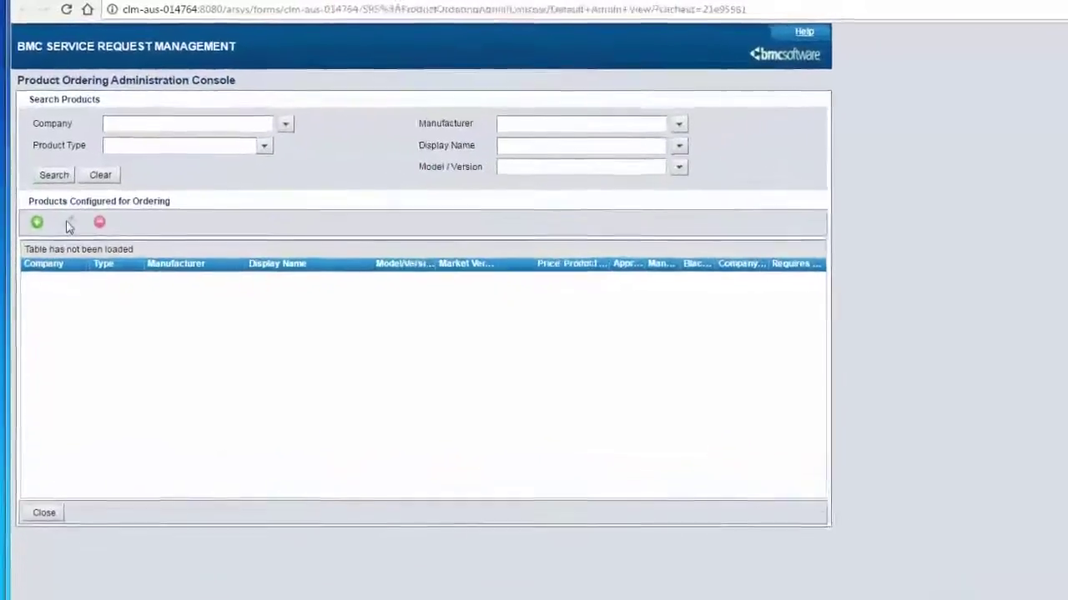
# - Start adding a product for ordering and search the Atrium Product Catalog for products of the Global company
pyautogui.click(29, 174)
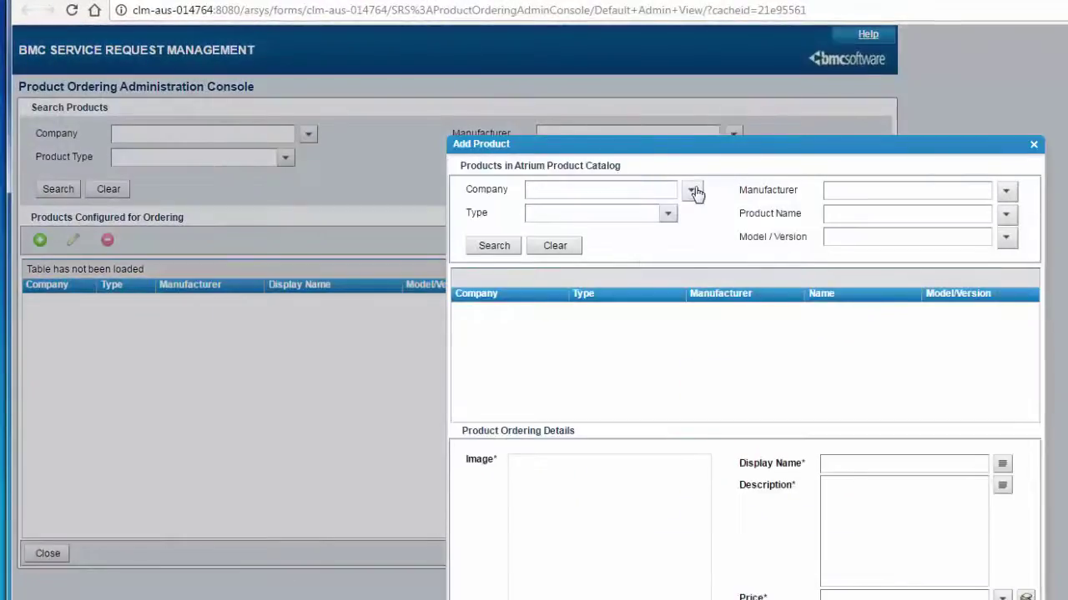
pyautogui.click(692, 192)
pyautogui.click(697, 208)
pyautogui.click(474, 246)
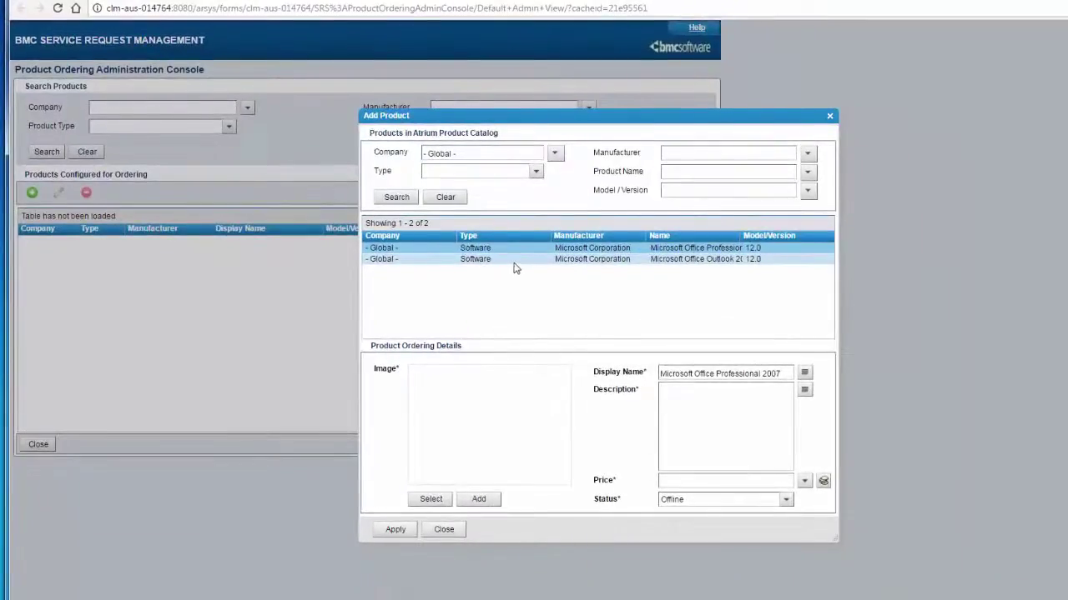
# - Assign the Business Services image to Microsoft Office Professional 2007 and copy its display name into the description
pyautogui.click(436, 499)
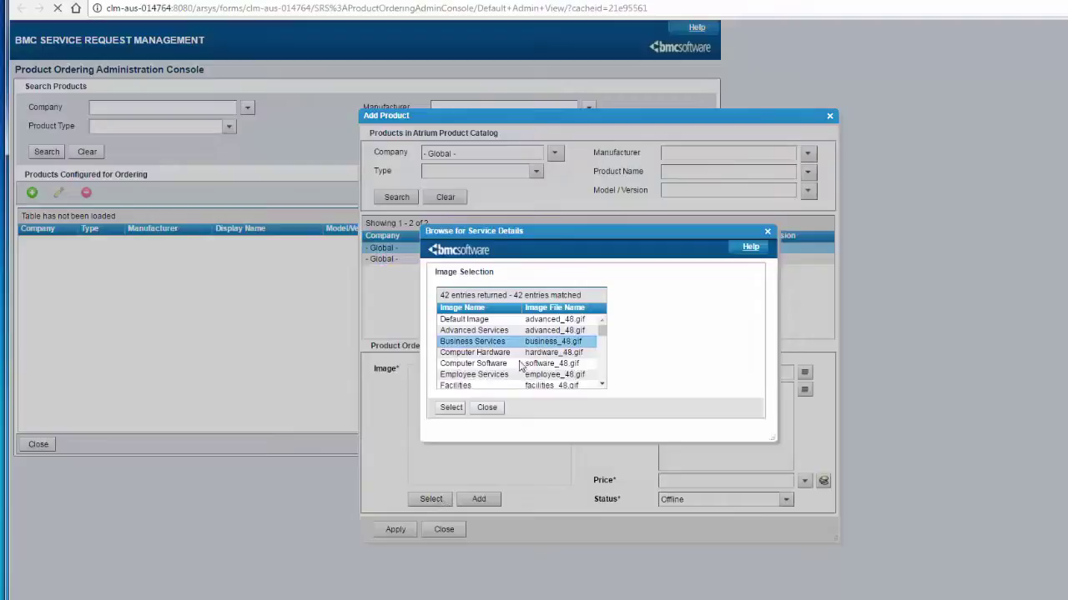
pyautogui.click(450, 407)
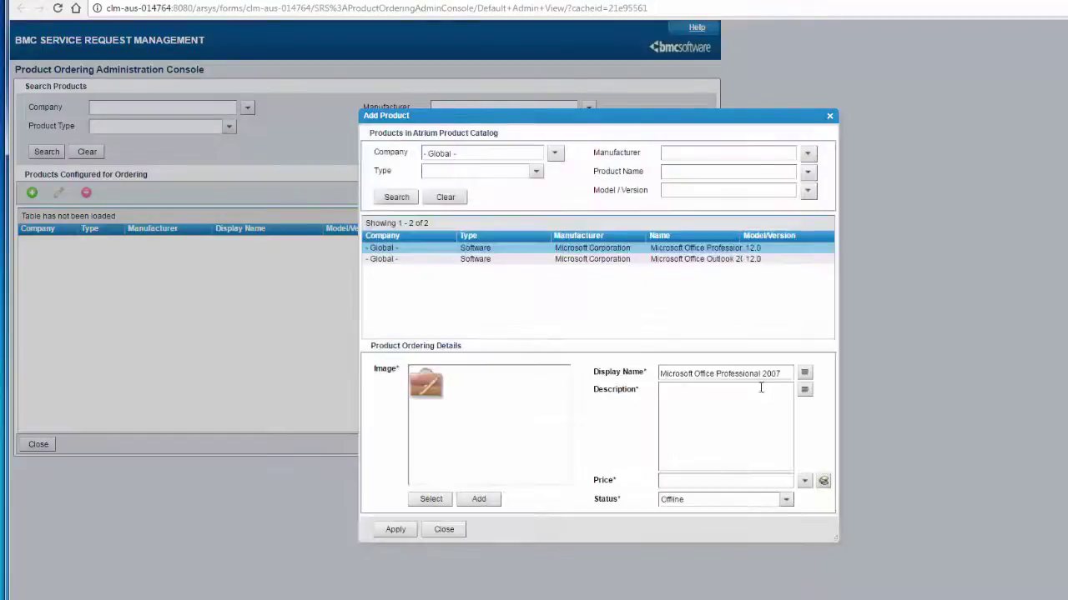
pyautogui.moveTo(782, 377); pyautogui.dragTo(622, 380)
pyautogui.hotkey('ctrl', 'c')
pyautogui.click(698, 401)
pyautogui.hotkey('ctrl', 'v')
# - Set the product's price to 15.00 USD and its status to Online, apply the configuration, and close the Add Product form
pyautogui.click(804, 482)
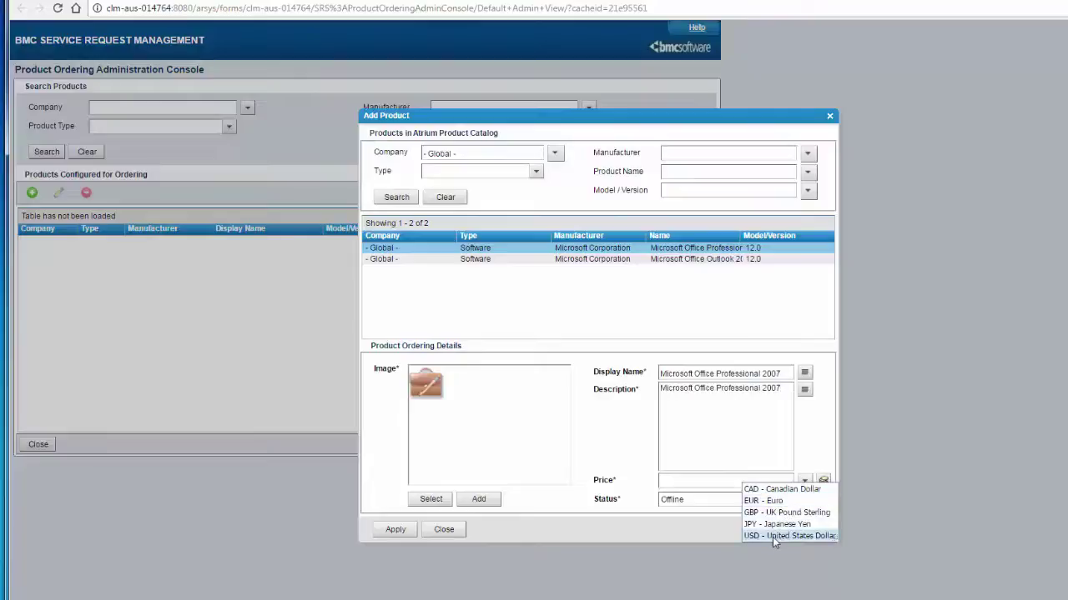
pyautogui.click(784, 535)
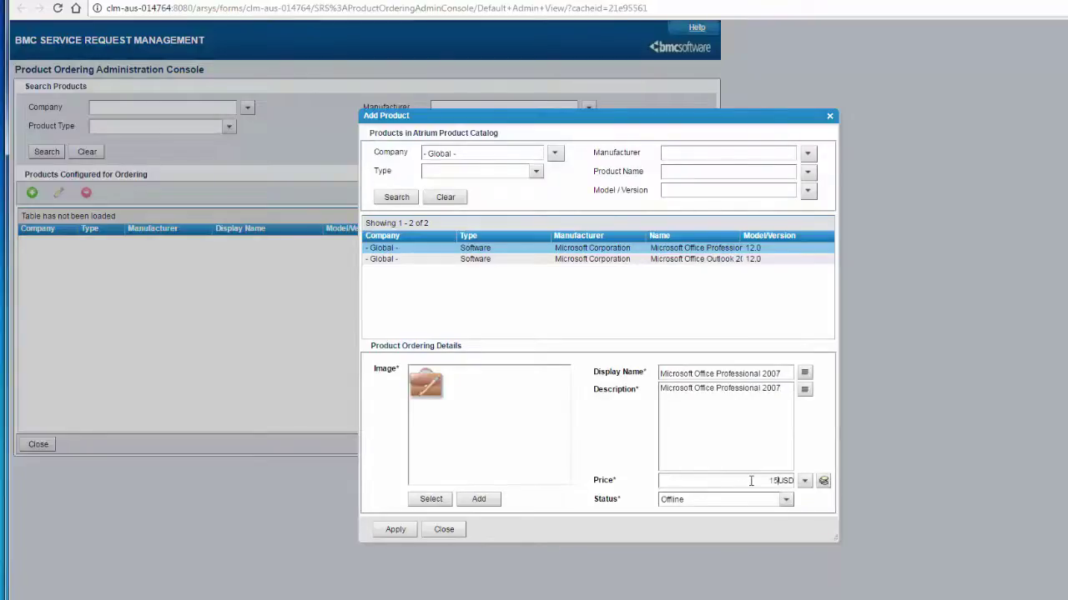
pyautogui.click(754, 481)
pyautogui.write('15.00')
pyautogui.click(785, 500)
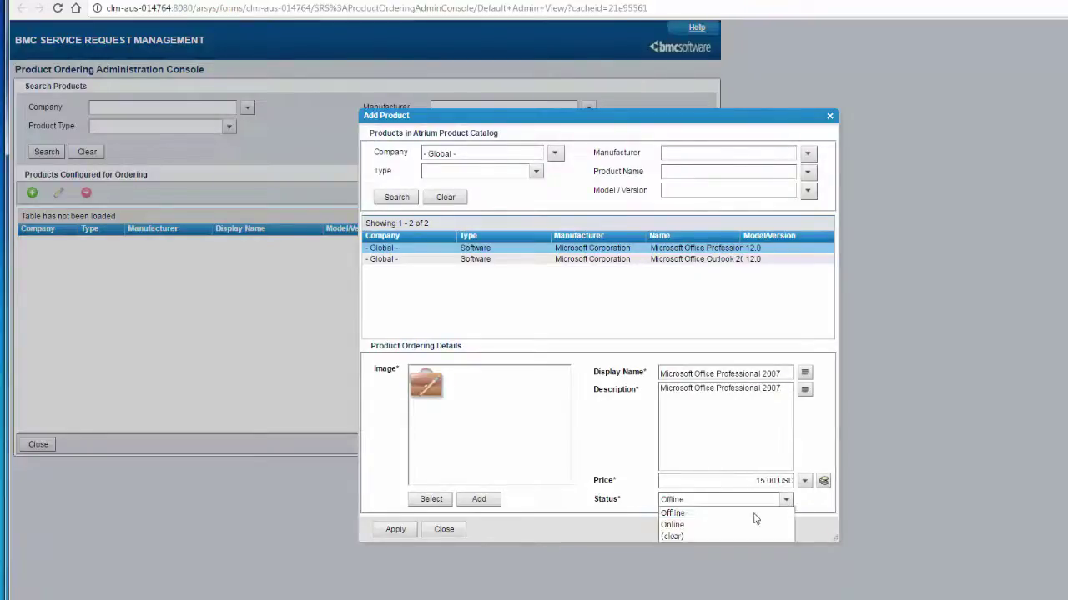
pyautogui.click(692, 523)
pyautogui.click(395, 530)
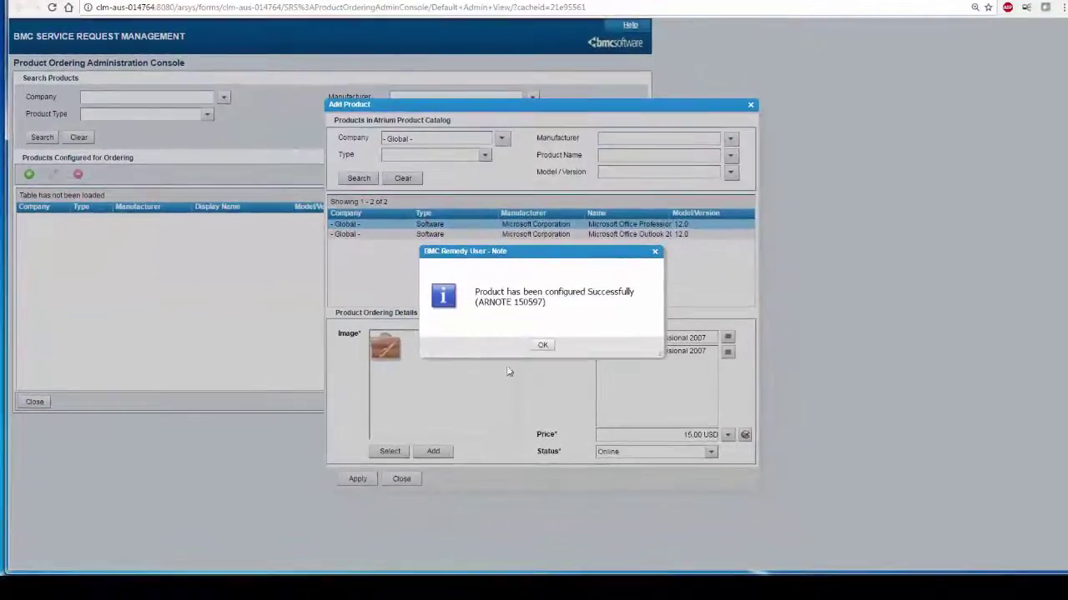
pyautogui.click(542, 346)
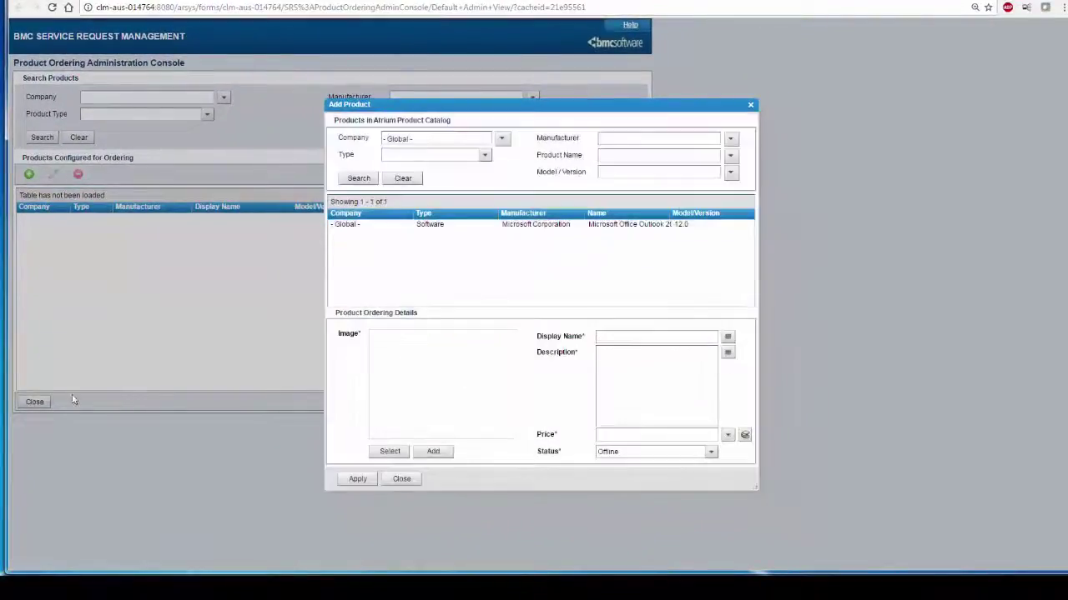
pyautogui.click(401, 478)
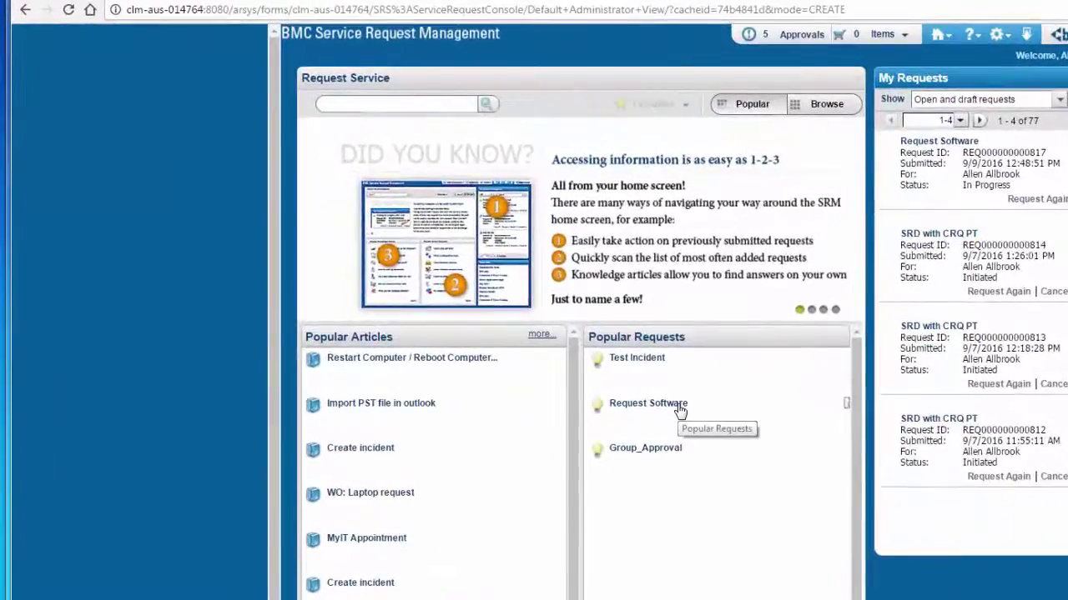
# - Open the Request Software request from the popular requests and search the available software products for "pro"
pyautogui.click(513, 308)
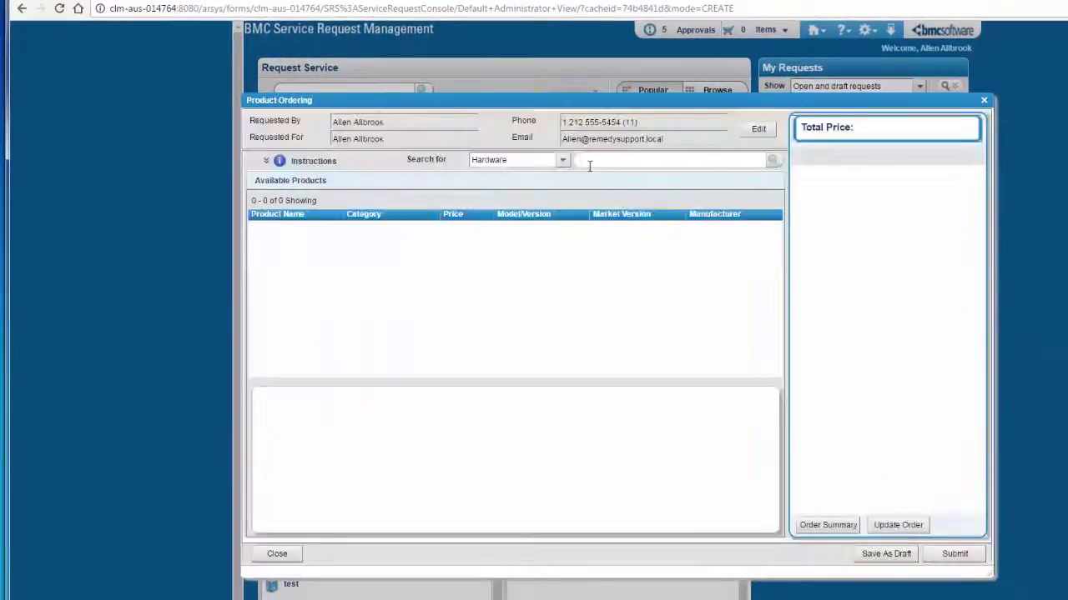
pyautogui.click(562, 159)
pyautogui.click(487, 185)
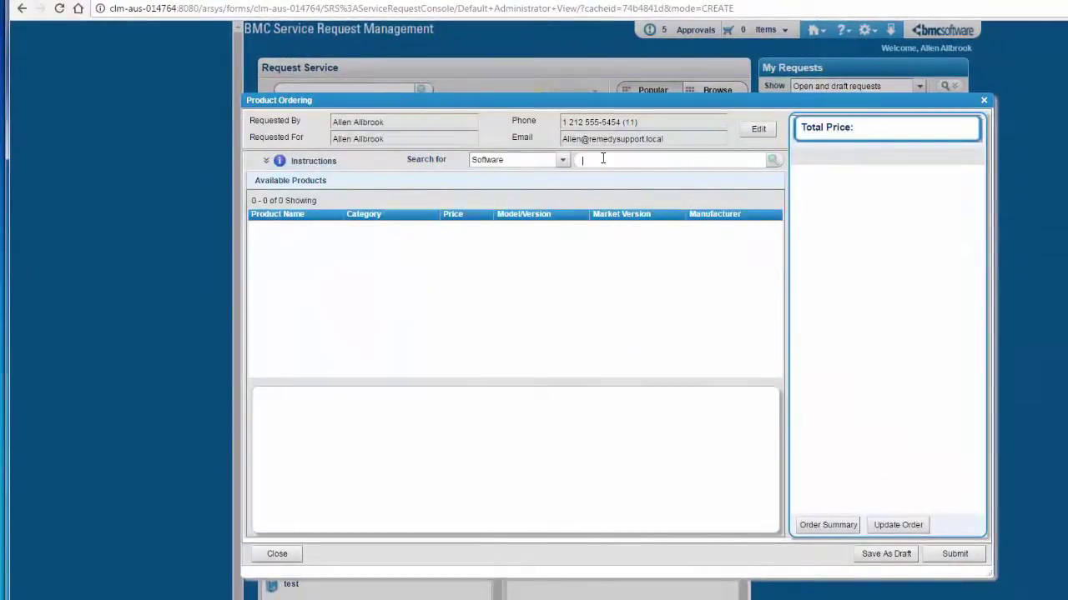
pyautogui.click(603, 158)
pyautogui.write('pro')
pyautogui.press('Return')
# - Add one Microsoft Office Professional 2007 to the order and submit the request
pyautogui.click(309, 238)
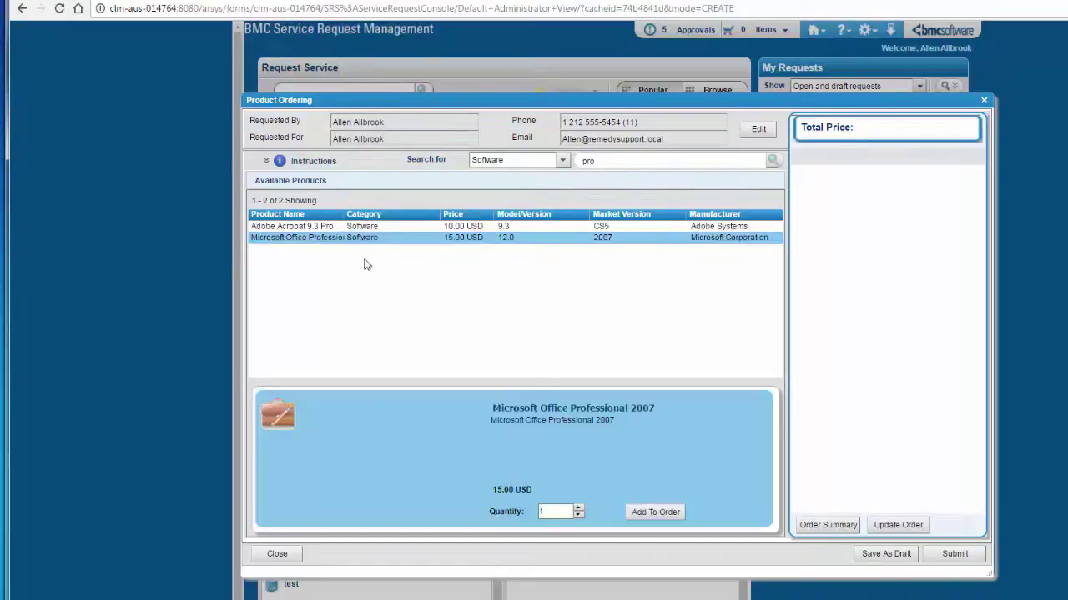
pyautogui.click(667, 514)
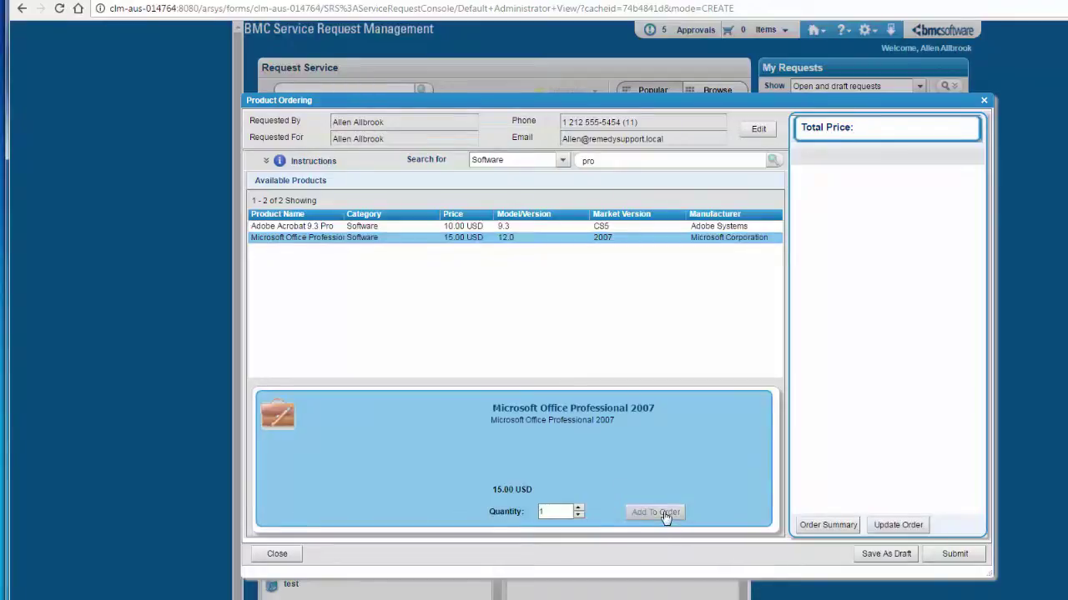
pyautogui.click(953, 555)
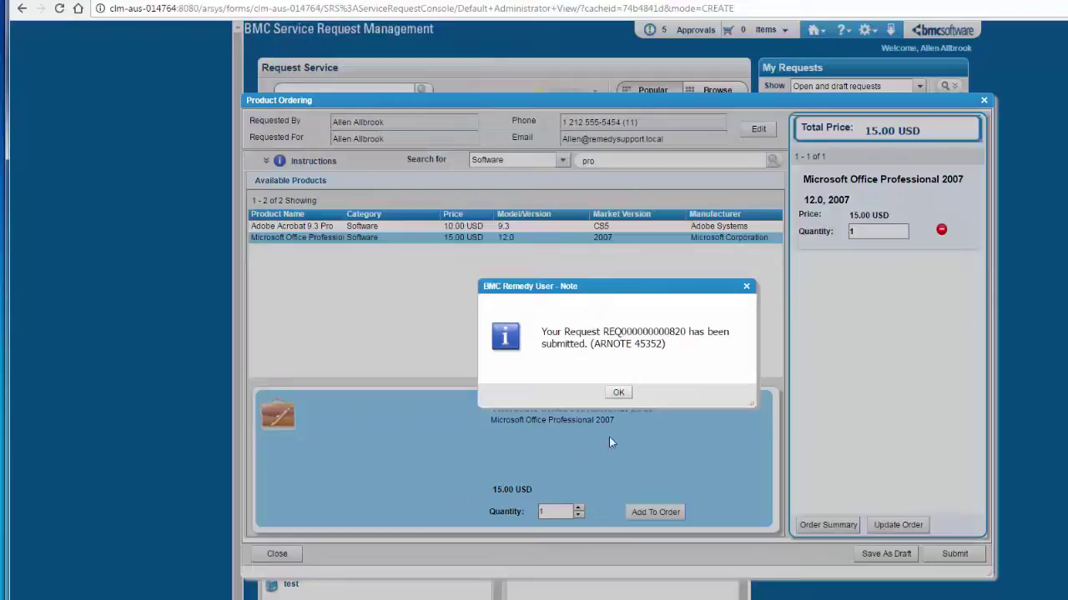